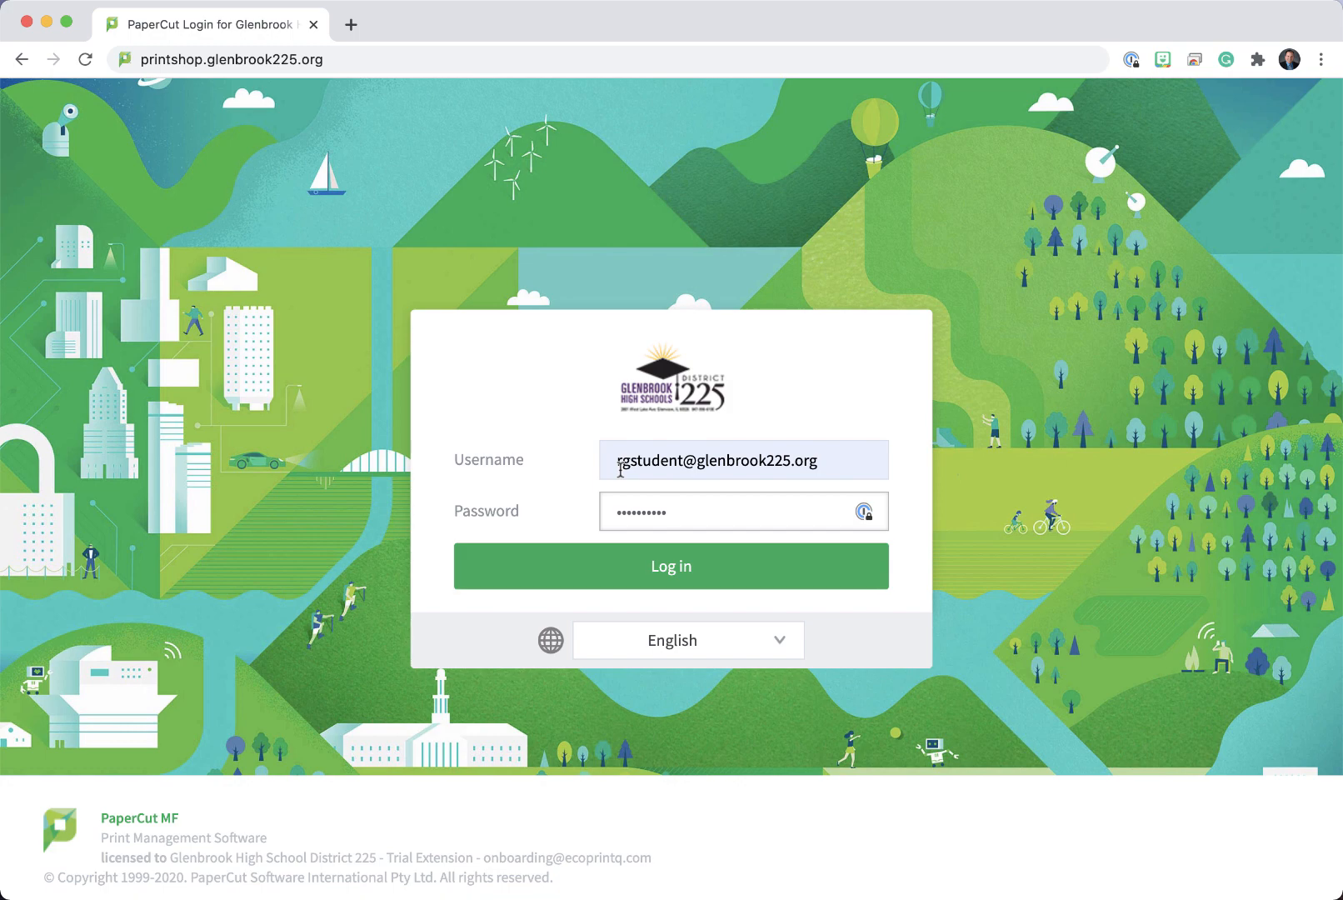
# Log in to the print shop portal with the filled-in credentials and view the print shop rooms available for ordering.
pyautogui.click(707, 571)
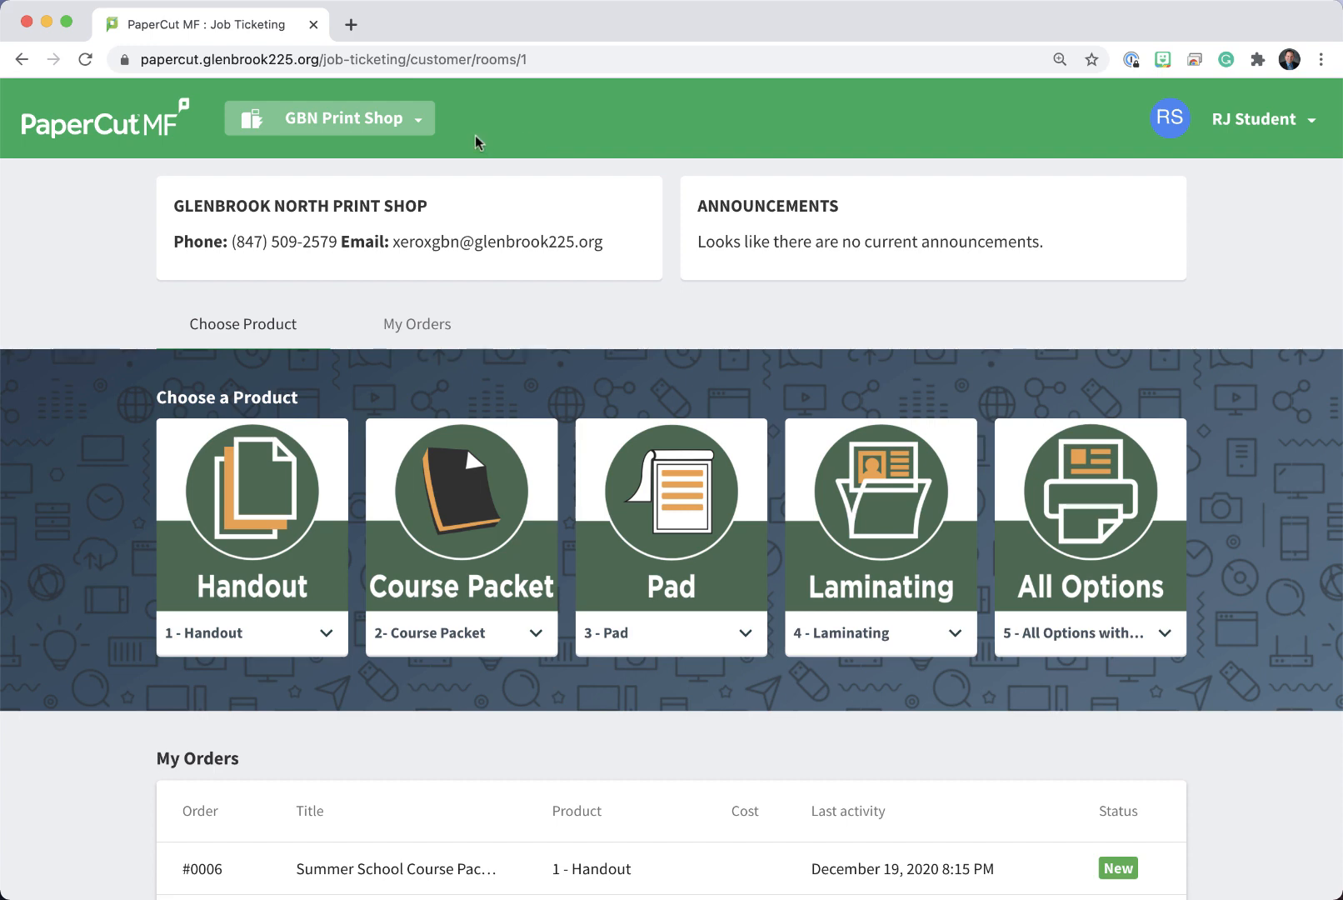
pyautogui.click(417, 127)
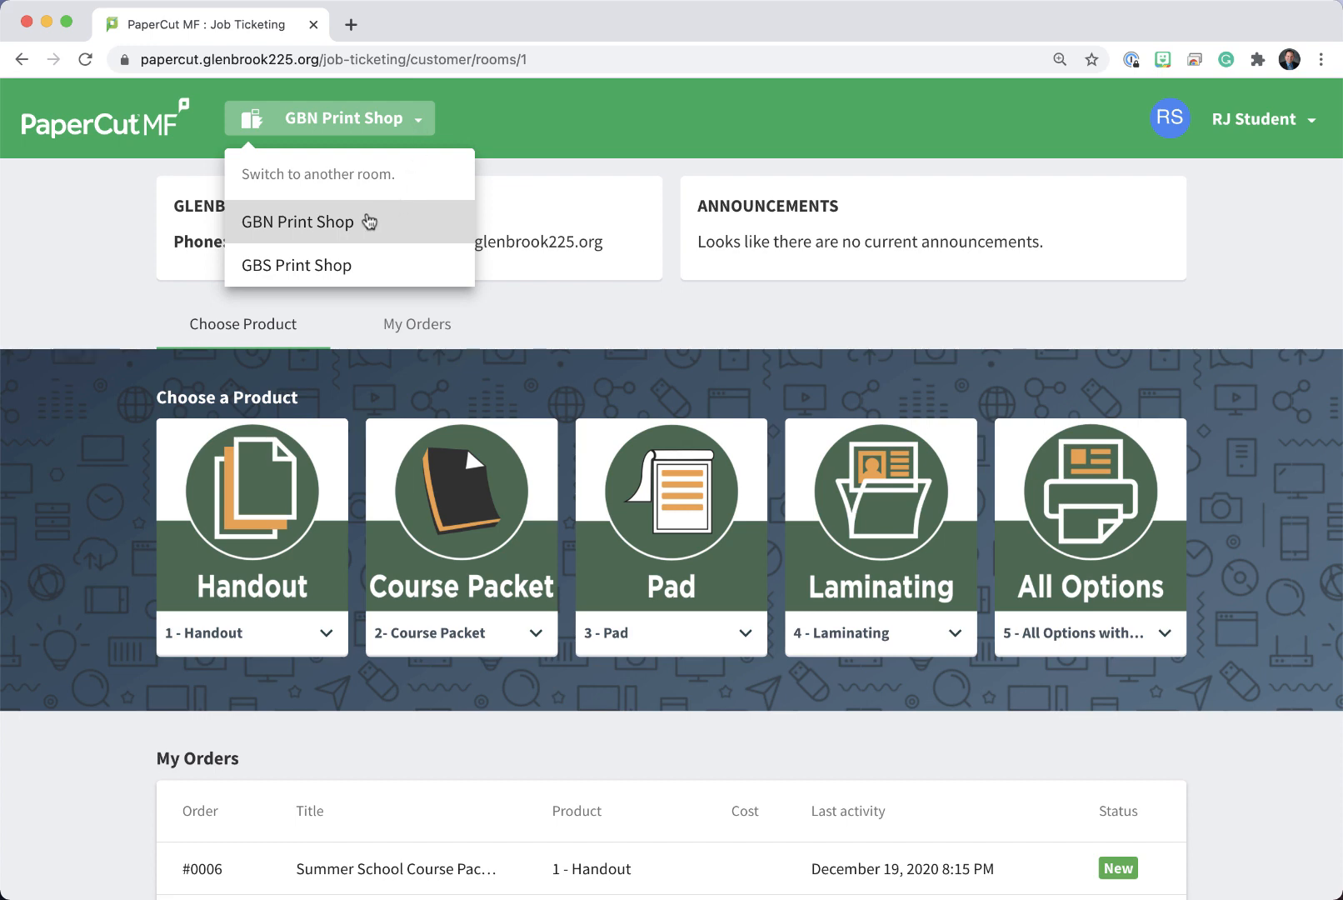
pyautogui.click(108, 240)
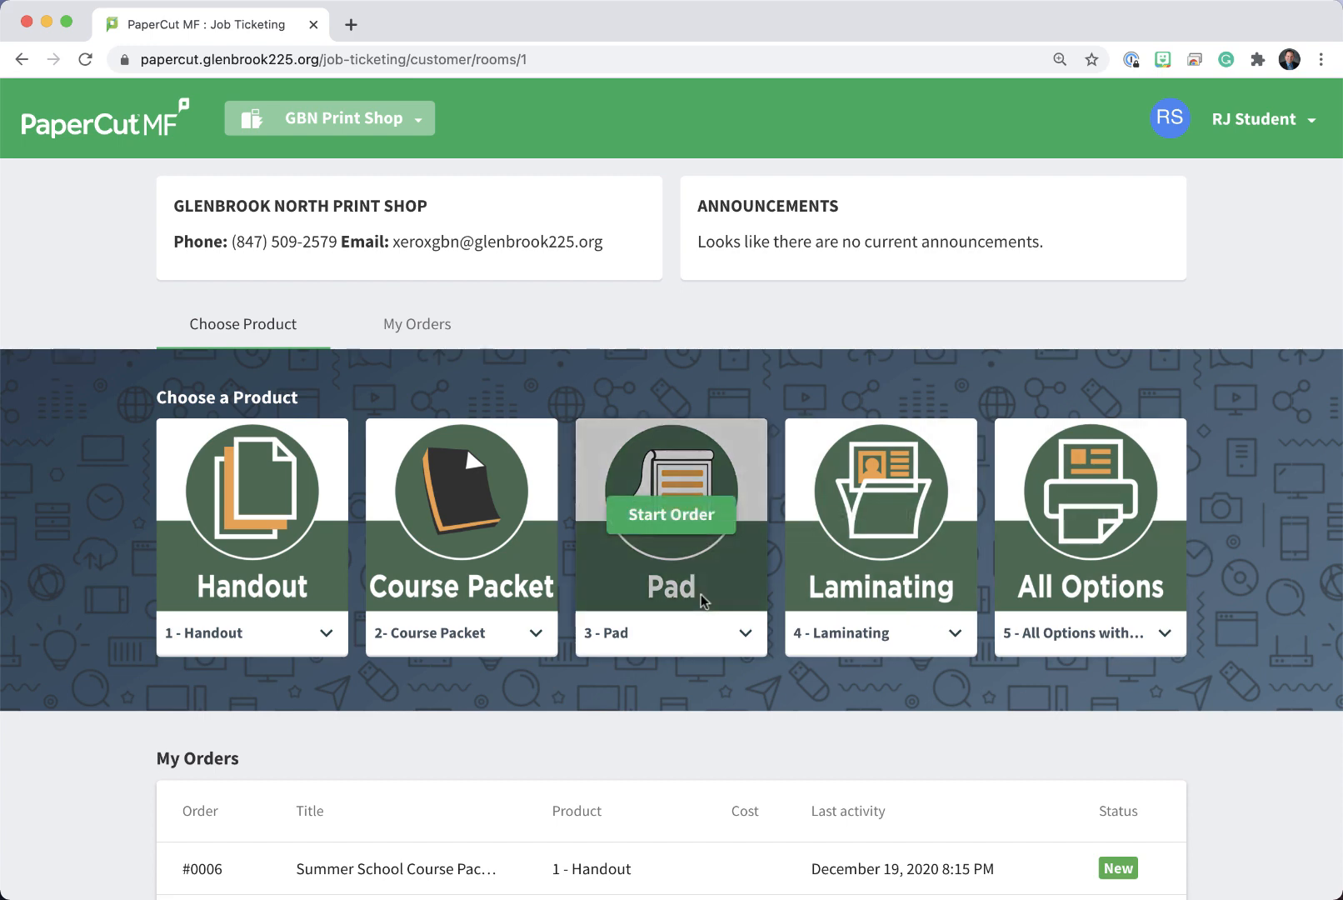
# Start a new Handout order in the GBN Print Shop.
pyautogui.moveTo(315, 575)
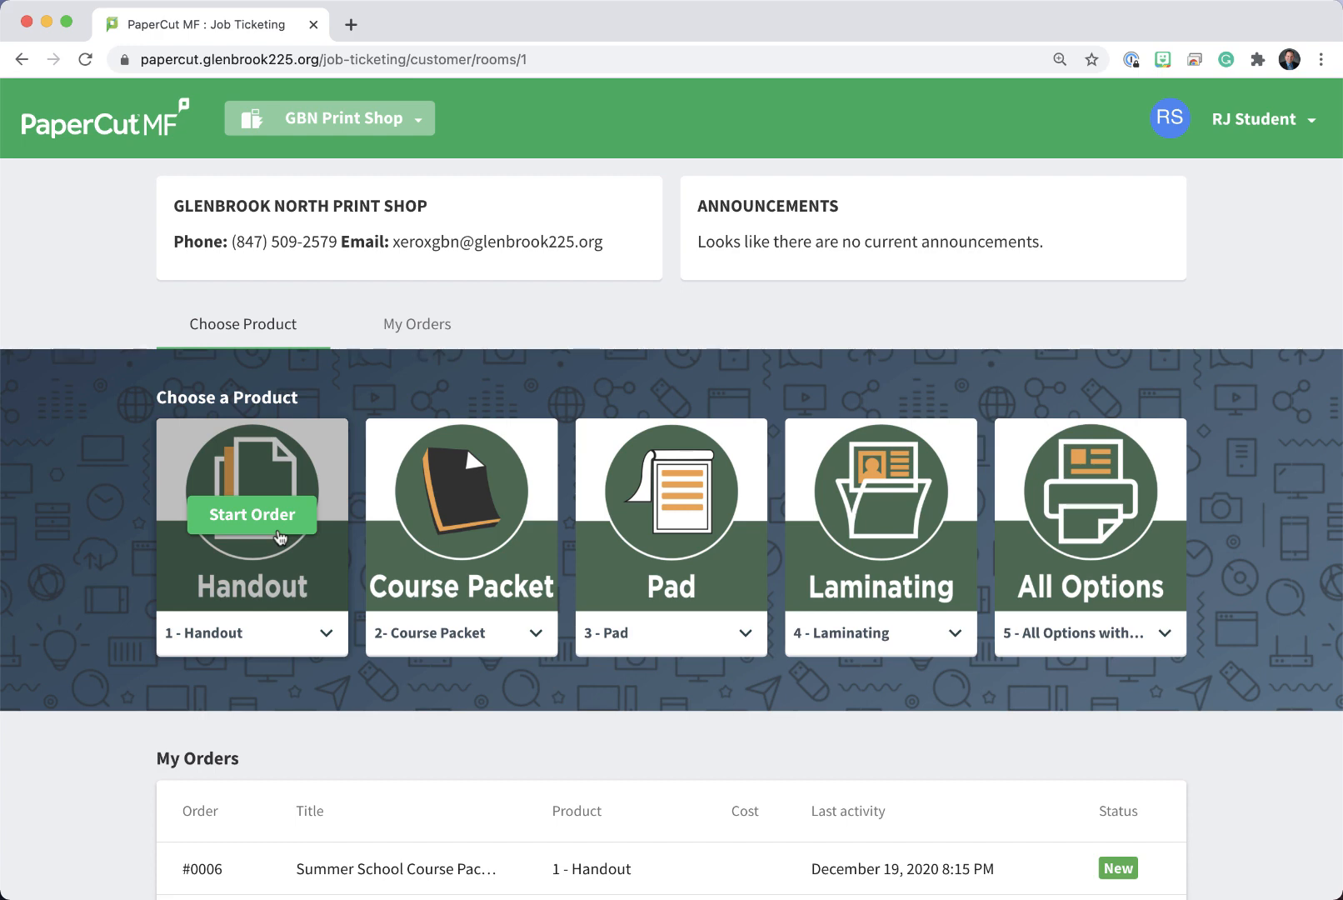
pyautogui.moveTo(499, 513)
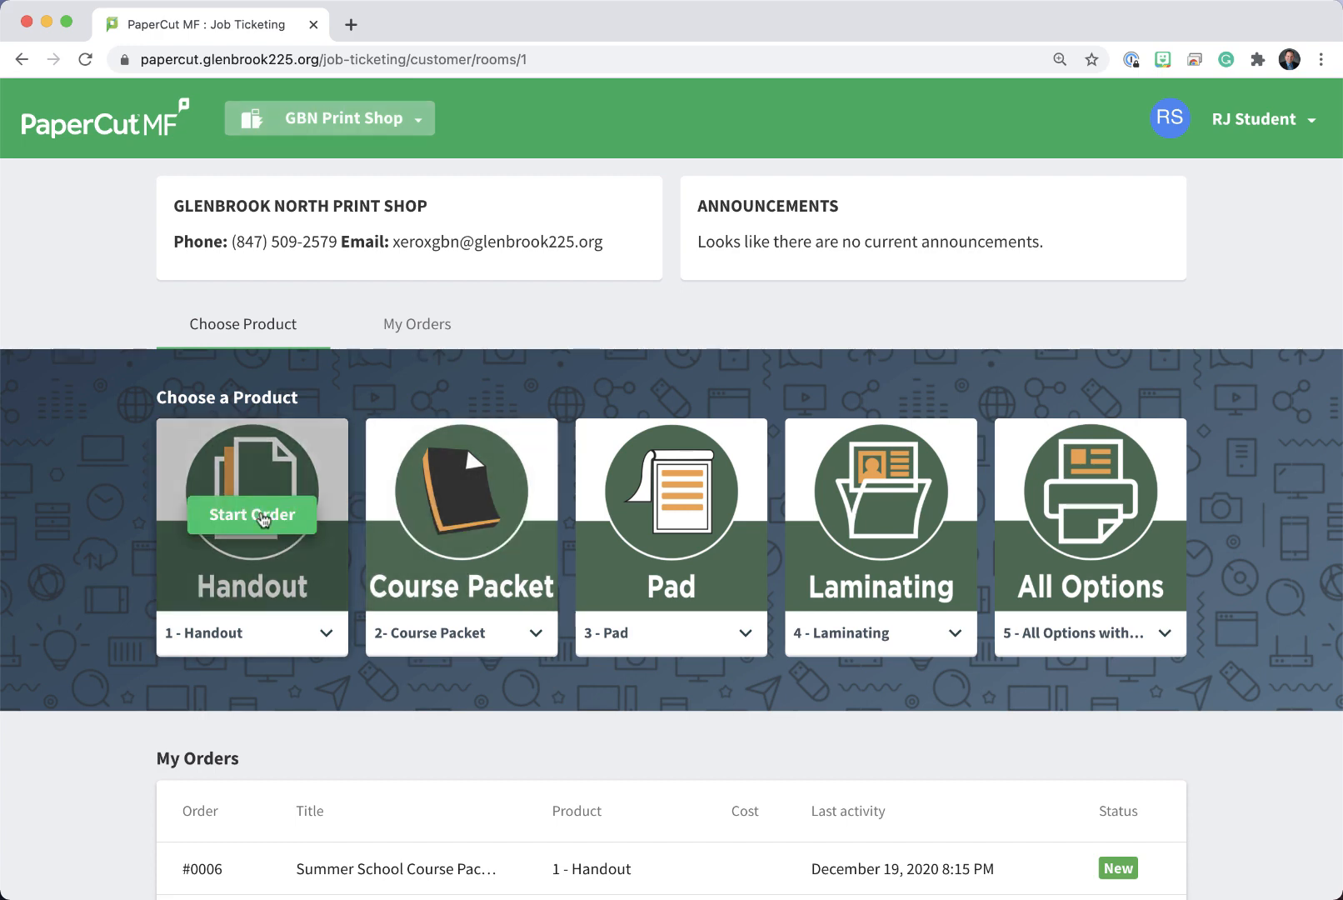
pyautogui.click(258, 515)
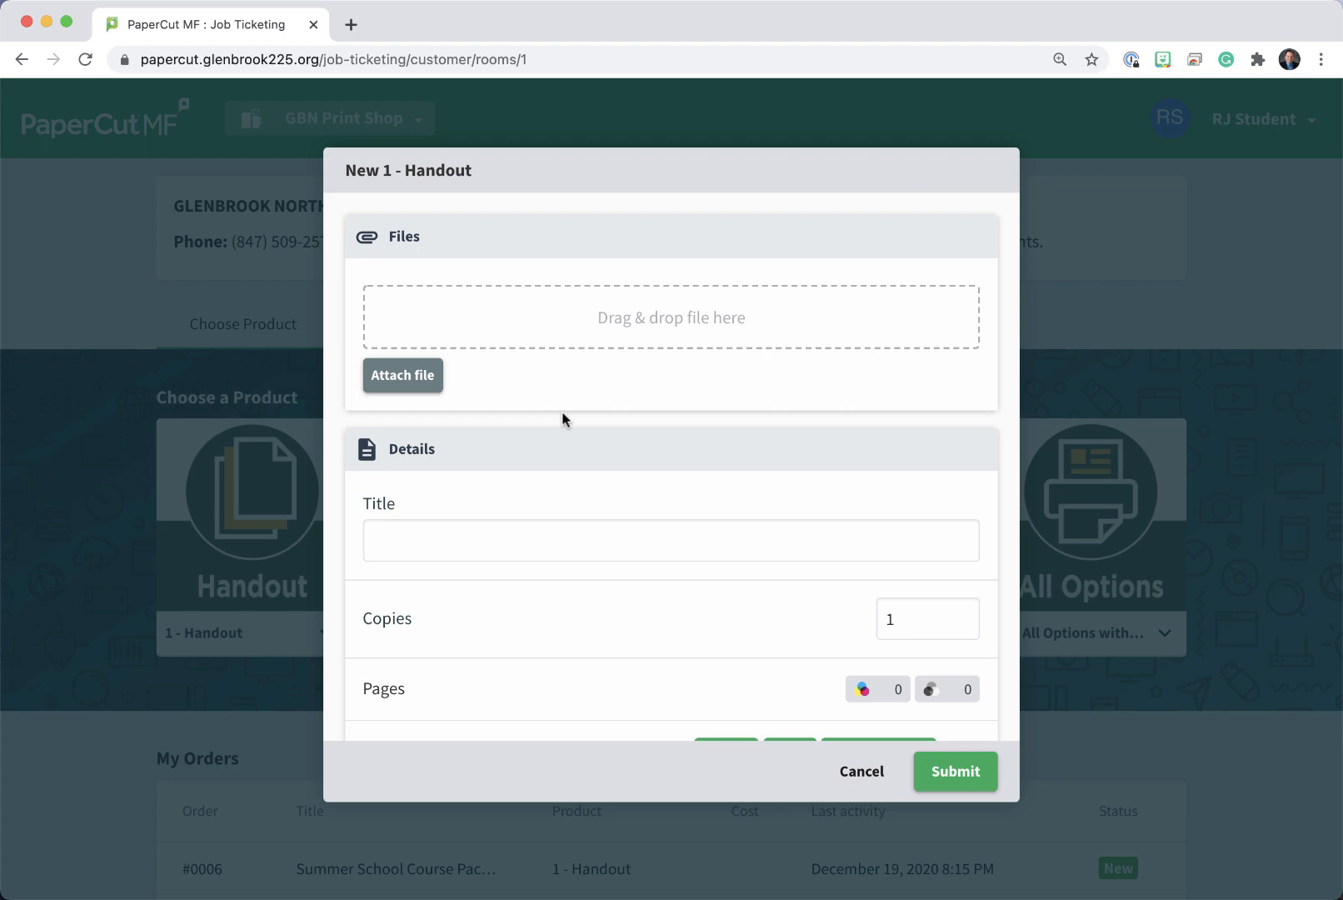
# Attach Glenbrook-225-Icons-Blue.pdf and Daily Time Cllock Procedures.pdf from the Desktop to the handout order.
pyautogui.click(428, 383)
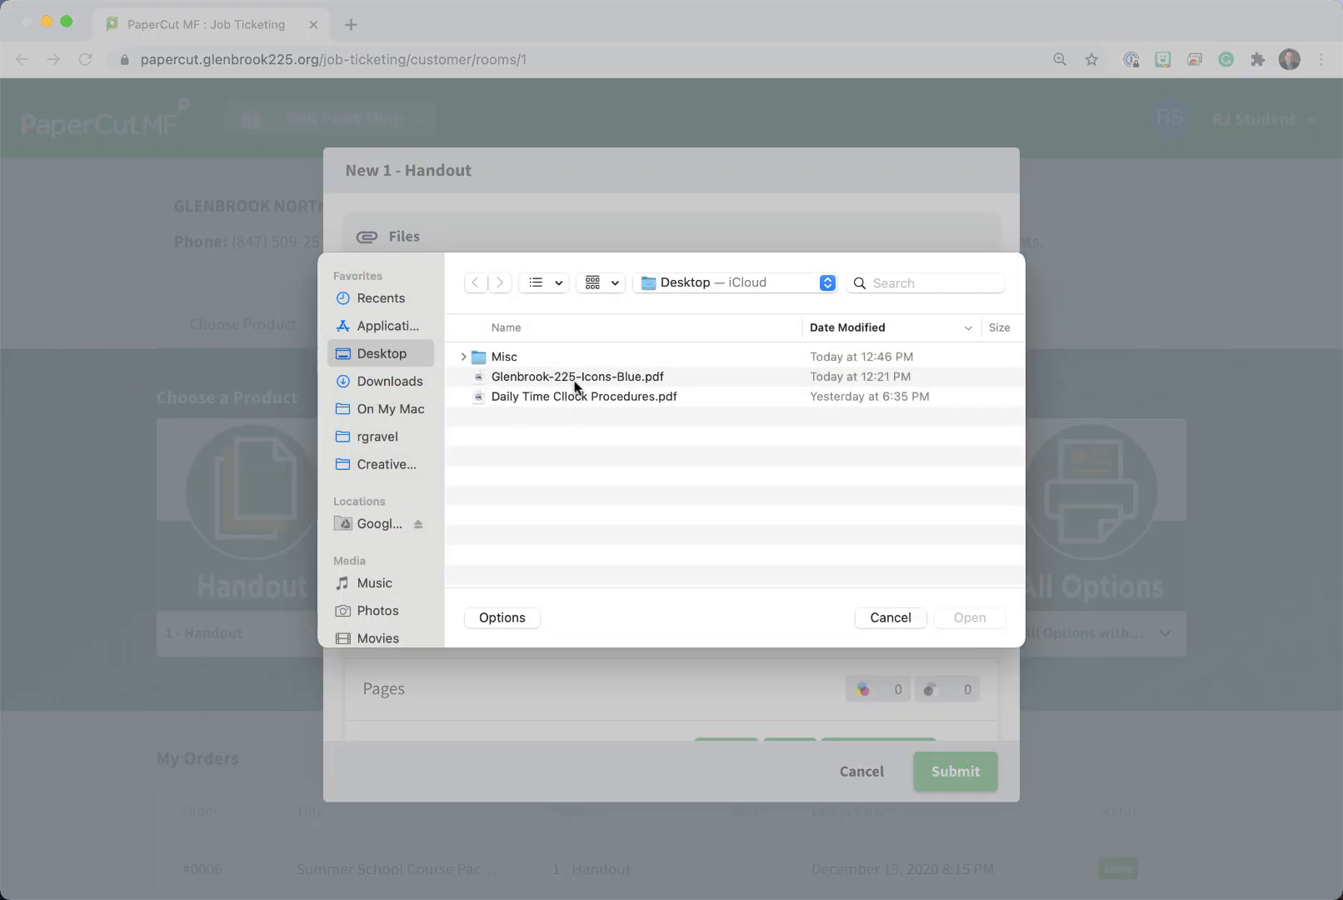
pyautogui.click(575, 380)
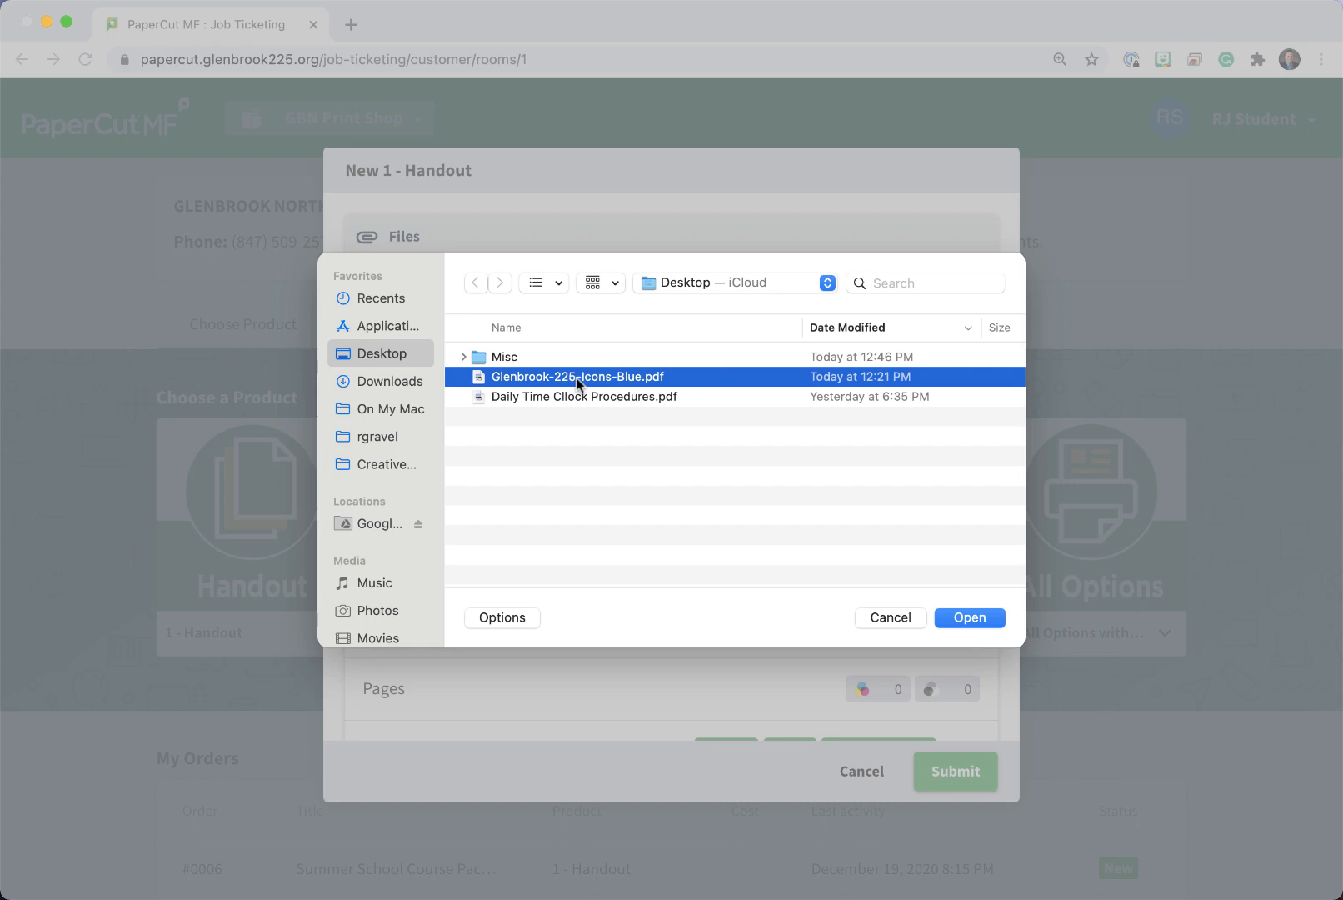
pyautogui.click(982, 616)
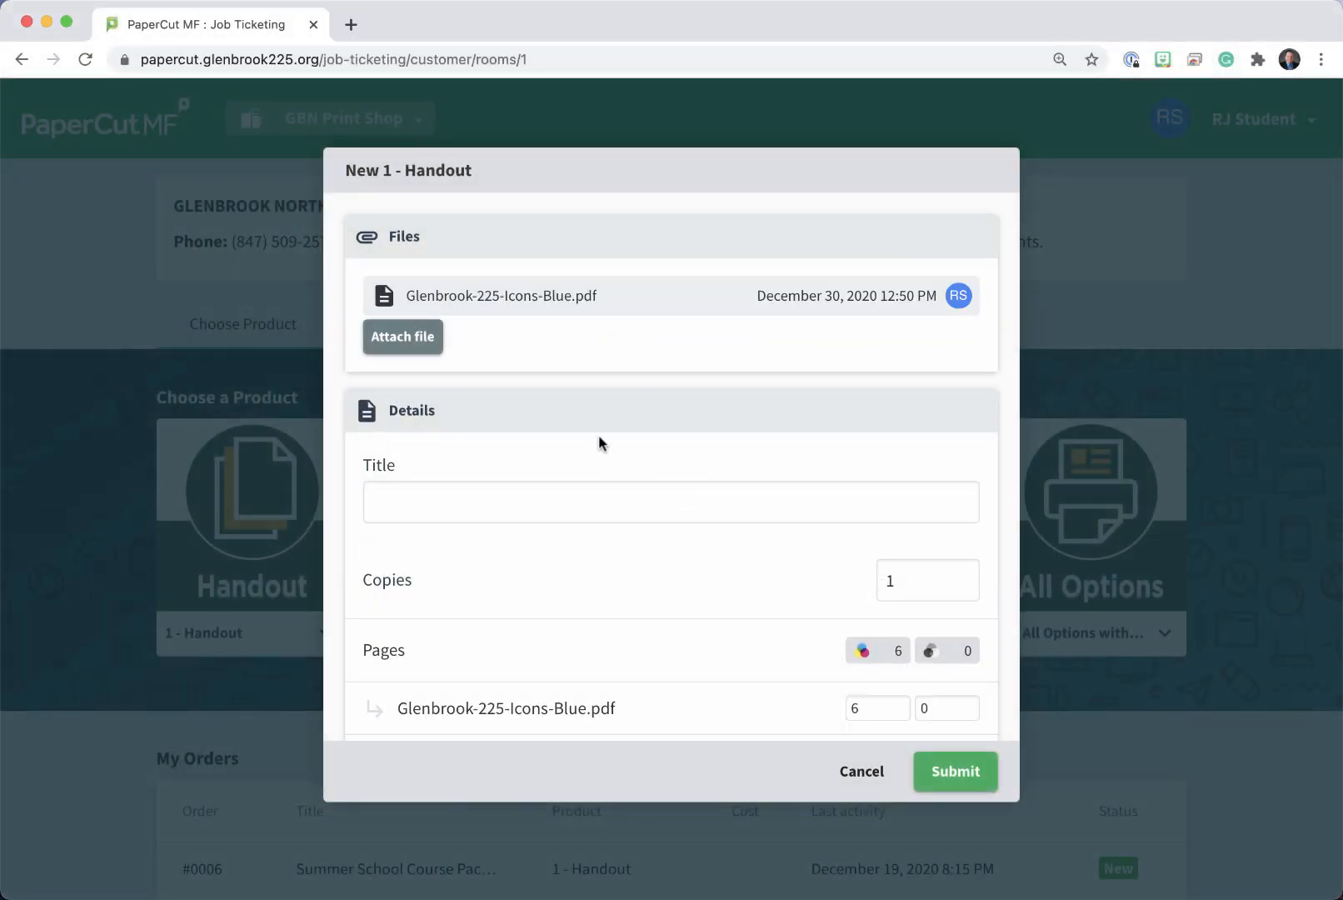
pyautogui.click(402, 336)
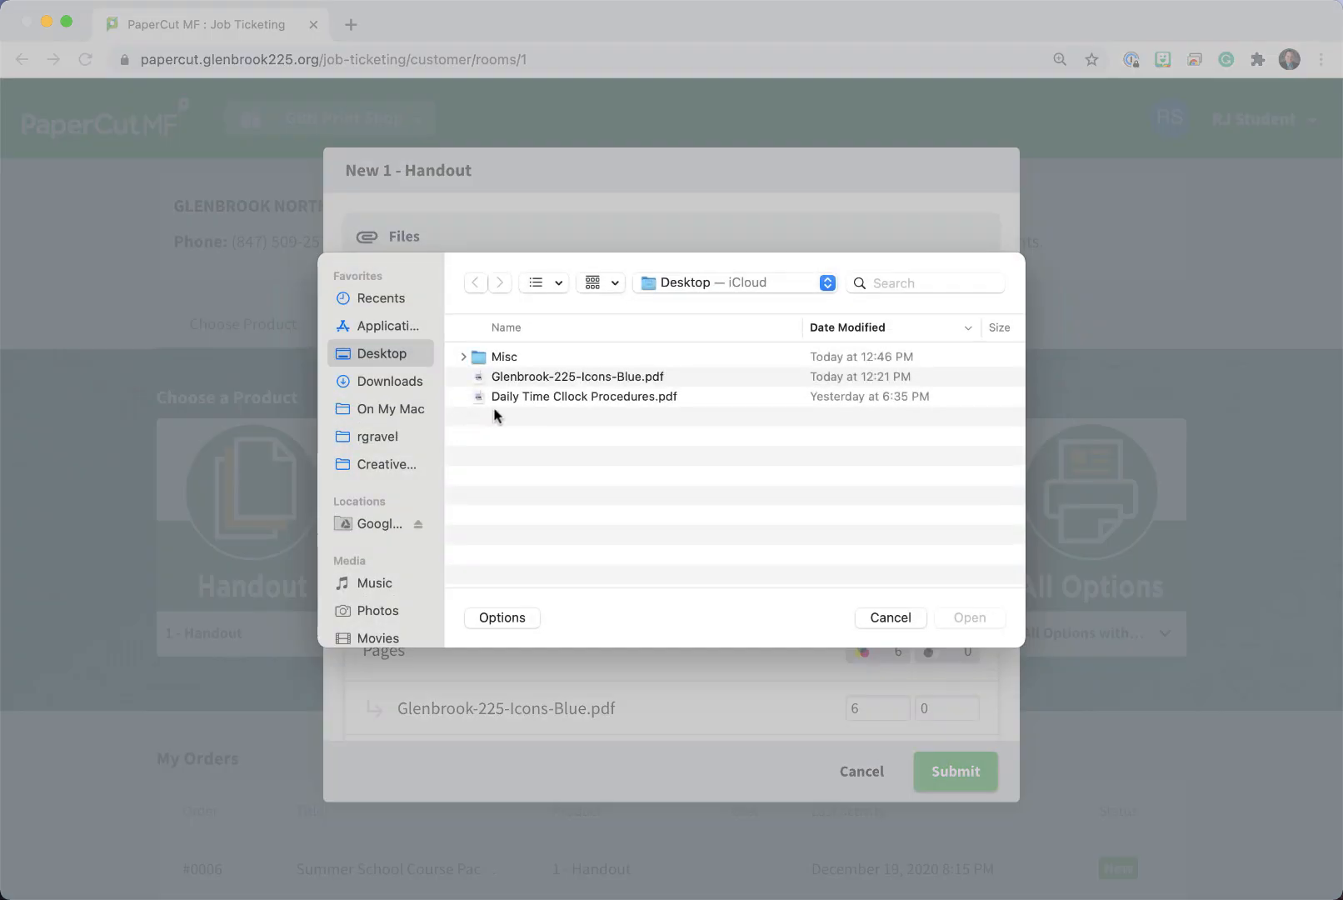
pyautogui.doubleClick(554, 394)
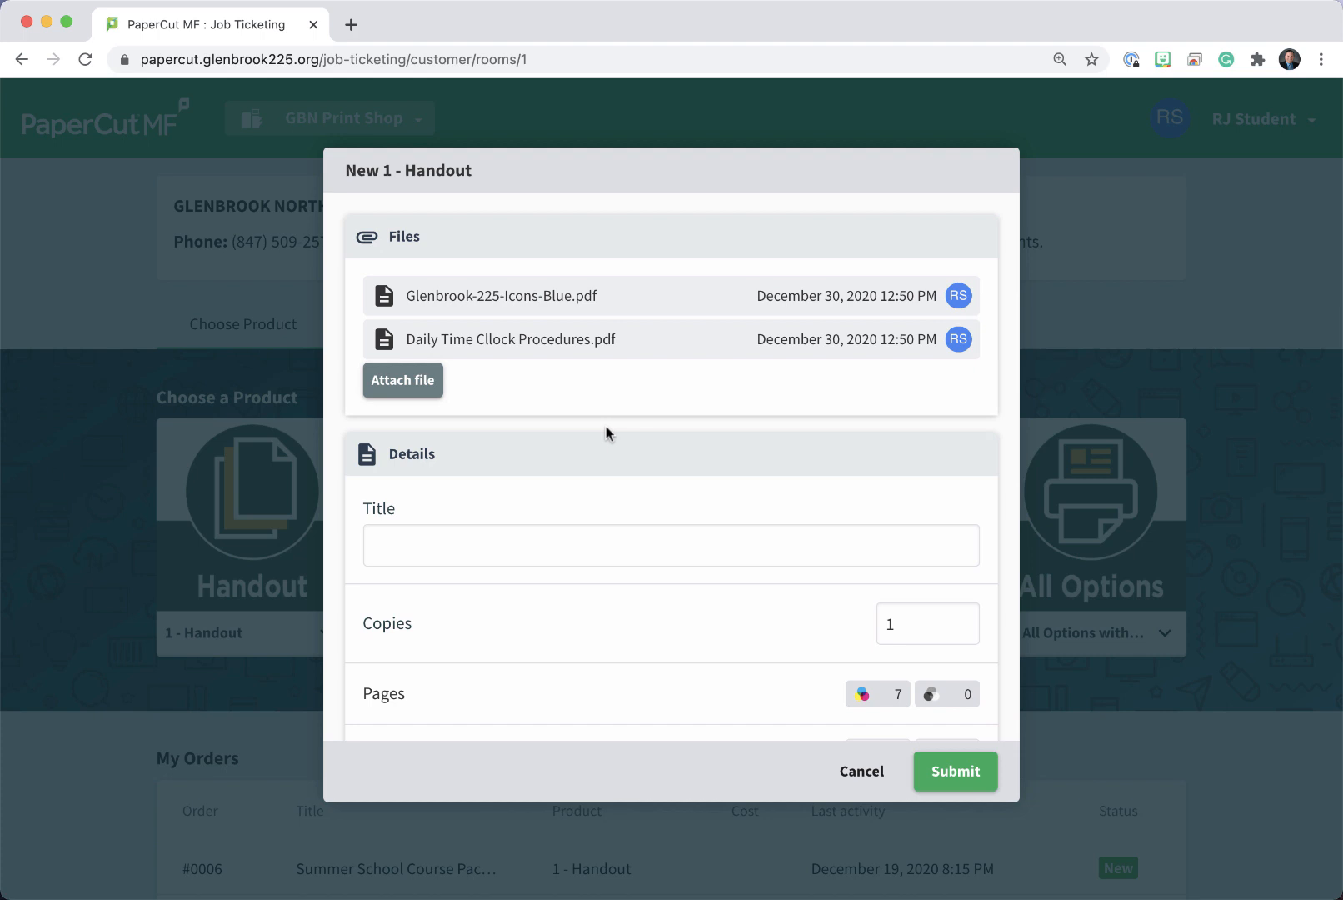
# Title the order "Sample Print Shop Handout at GBN".
pyautogui.scroll(-2, 606, 432)
pyautogui.click(602, 393)
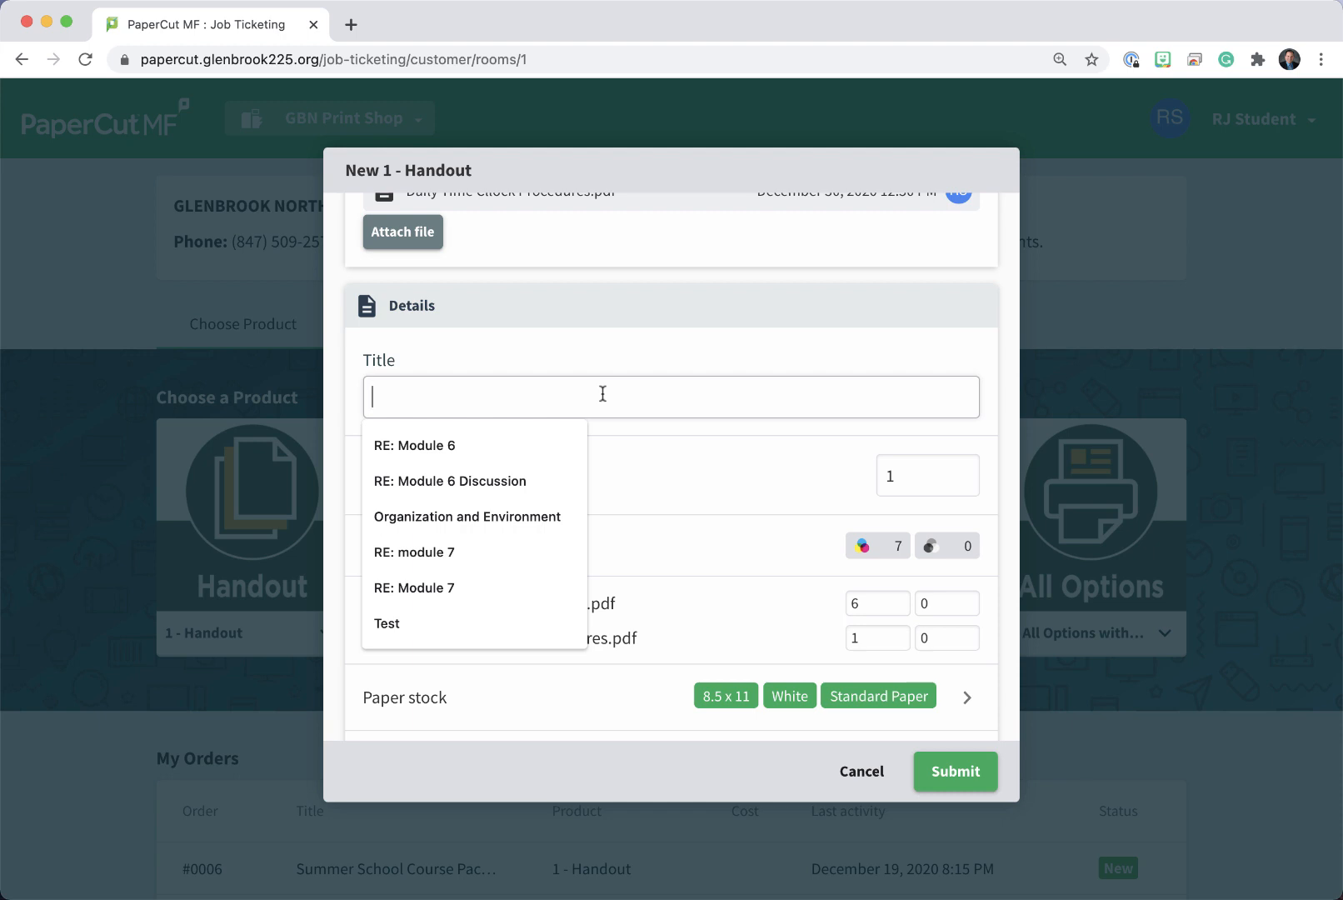
pyautogui.write('Sample Print')
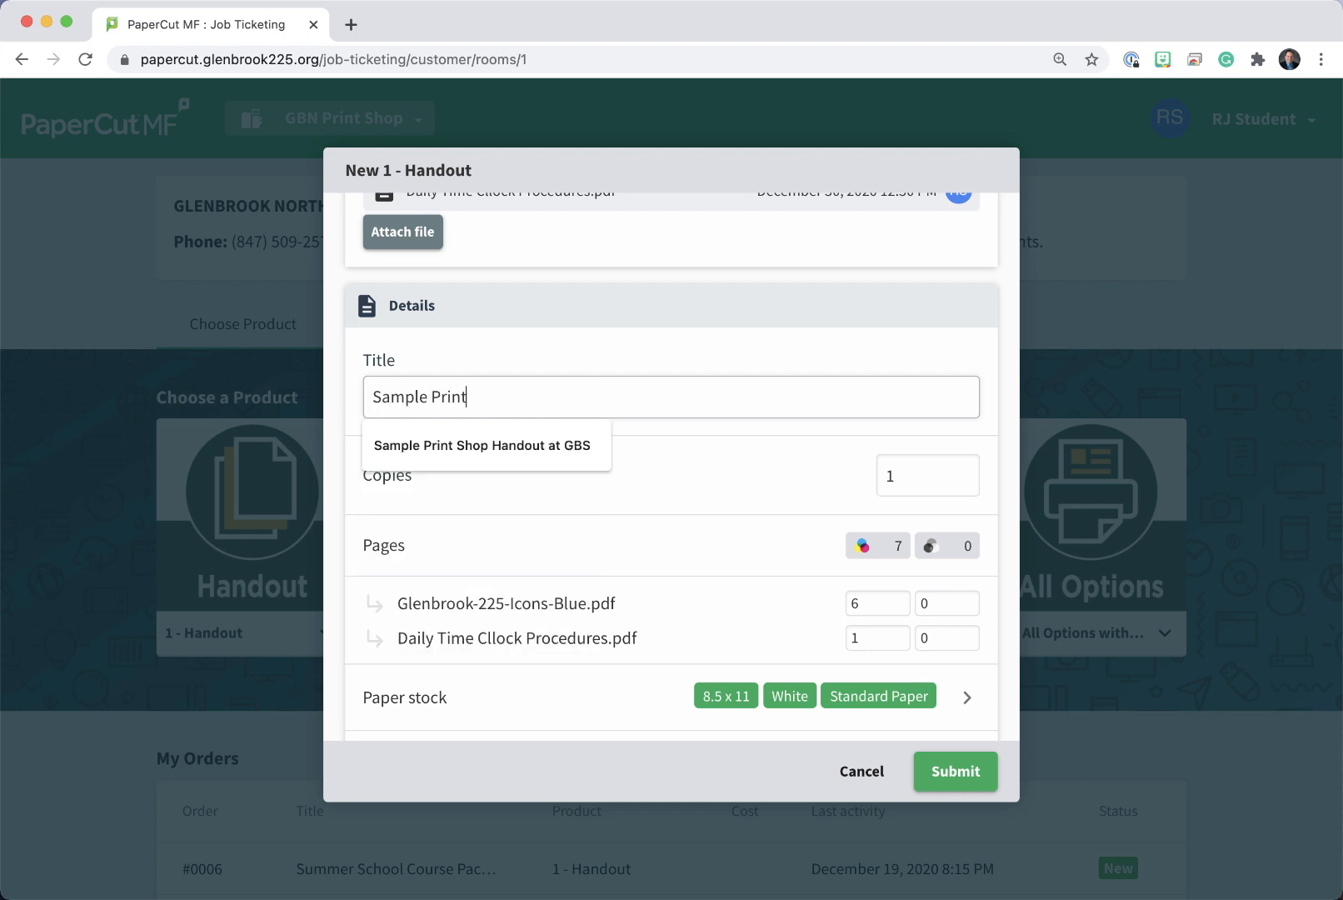
pyautogui.press('Down')
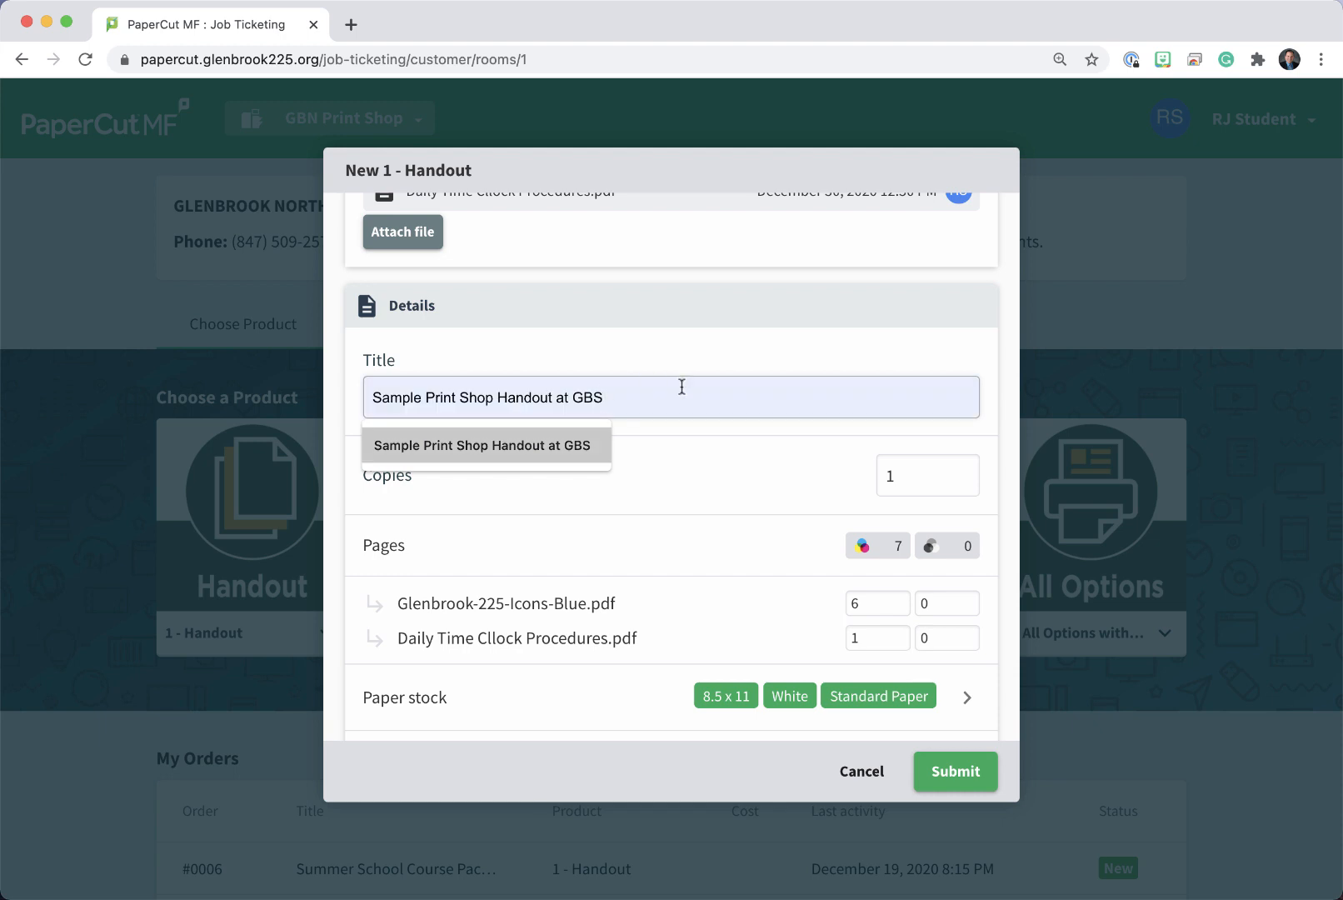
pyautogui.press('BackSpace')
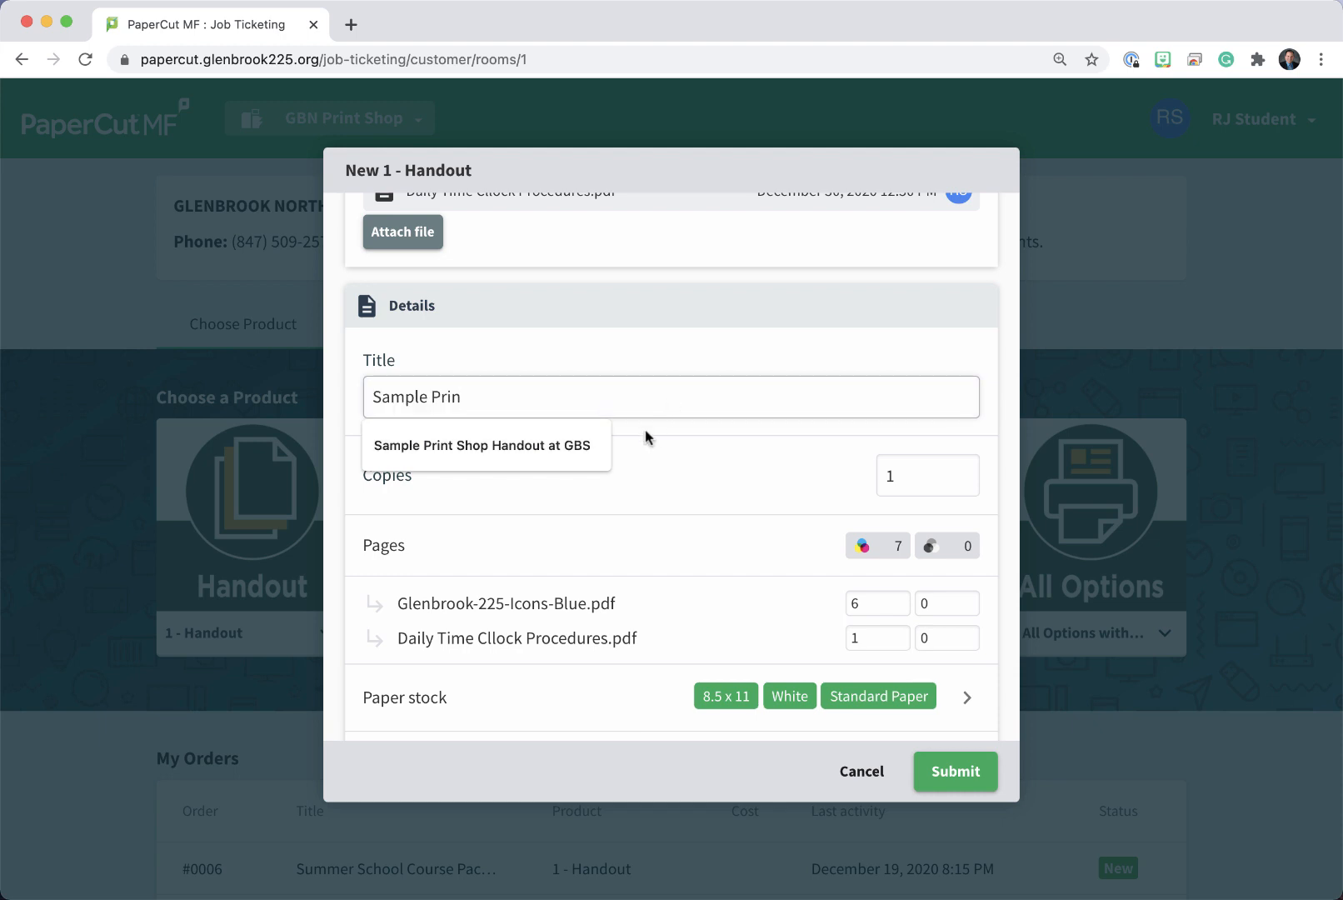
pyautogui.write('t Shop Handout at GBN')
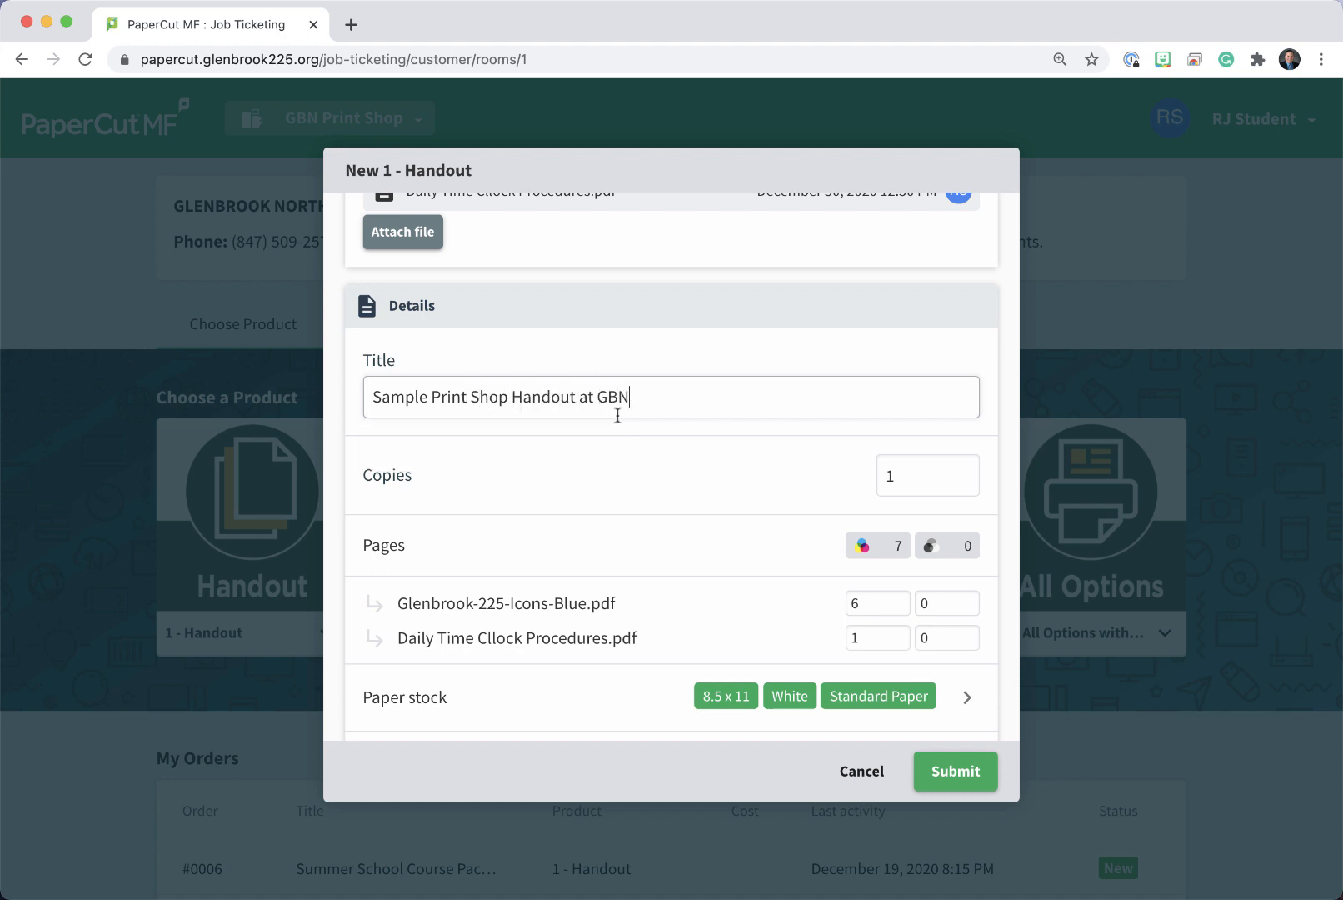
pyautogui.click(654, 481)
# Set the number of copies for the handout to 100.
pyautogui.scroll(-3, 654, 479)
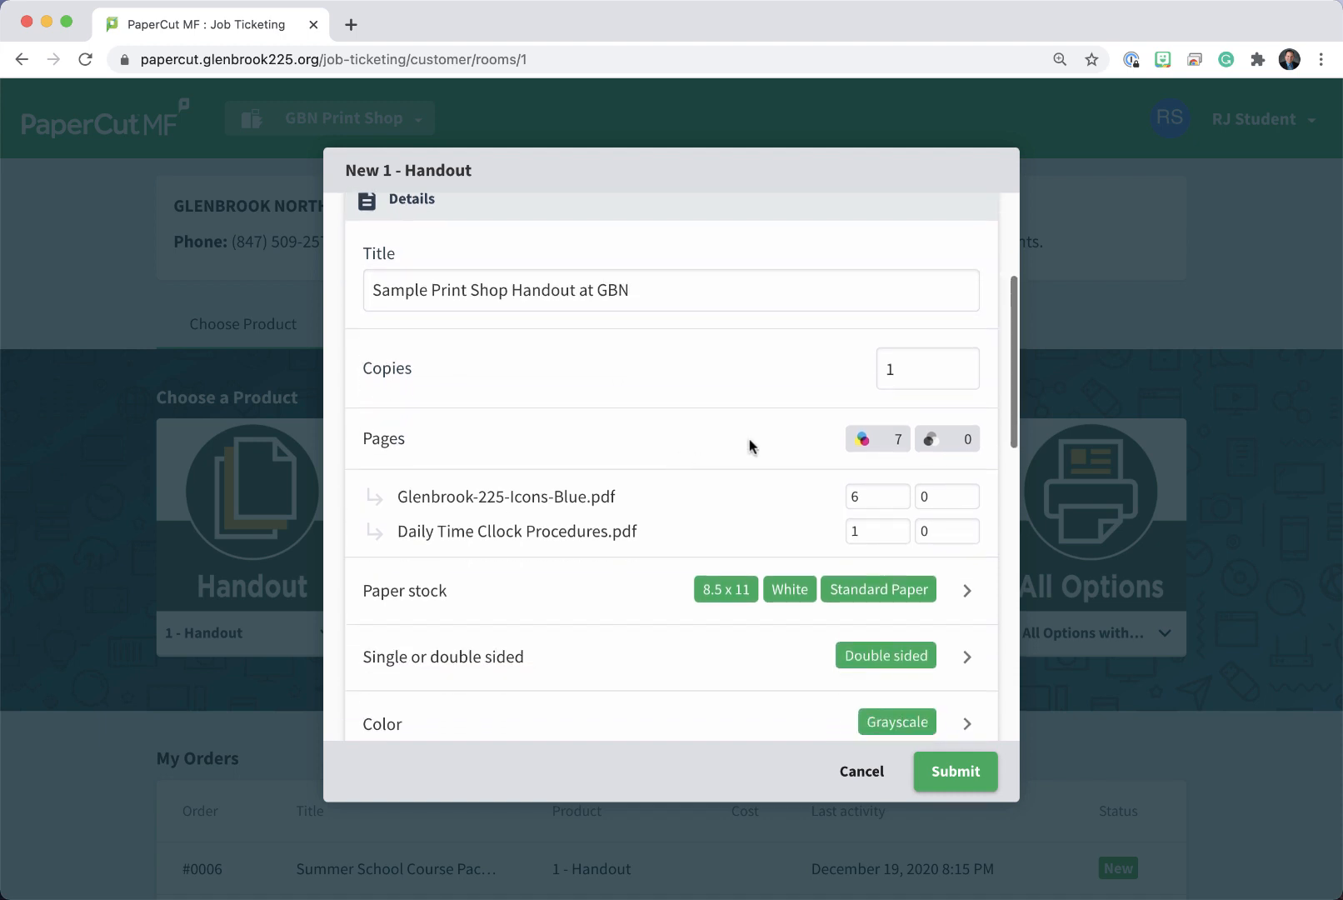
pyautogui.moveTo(936, 371); pyautogui.dragTo(854, 375)
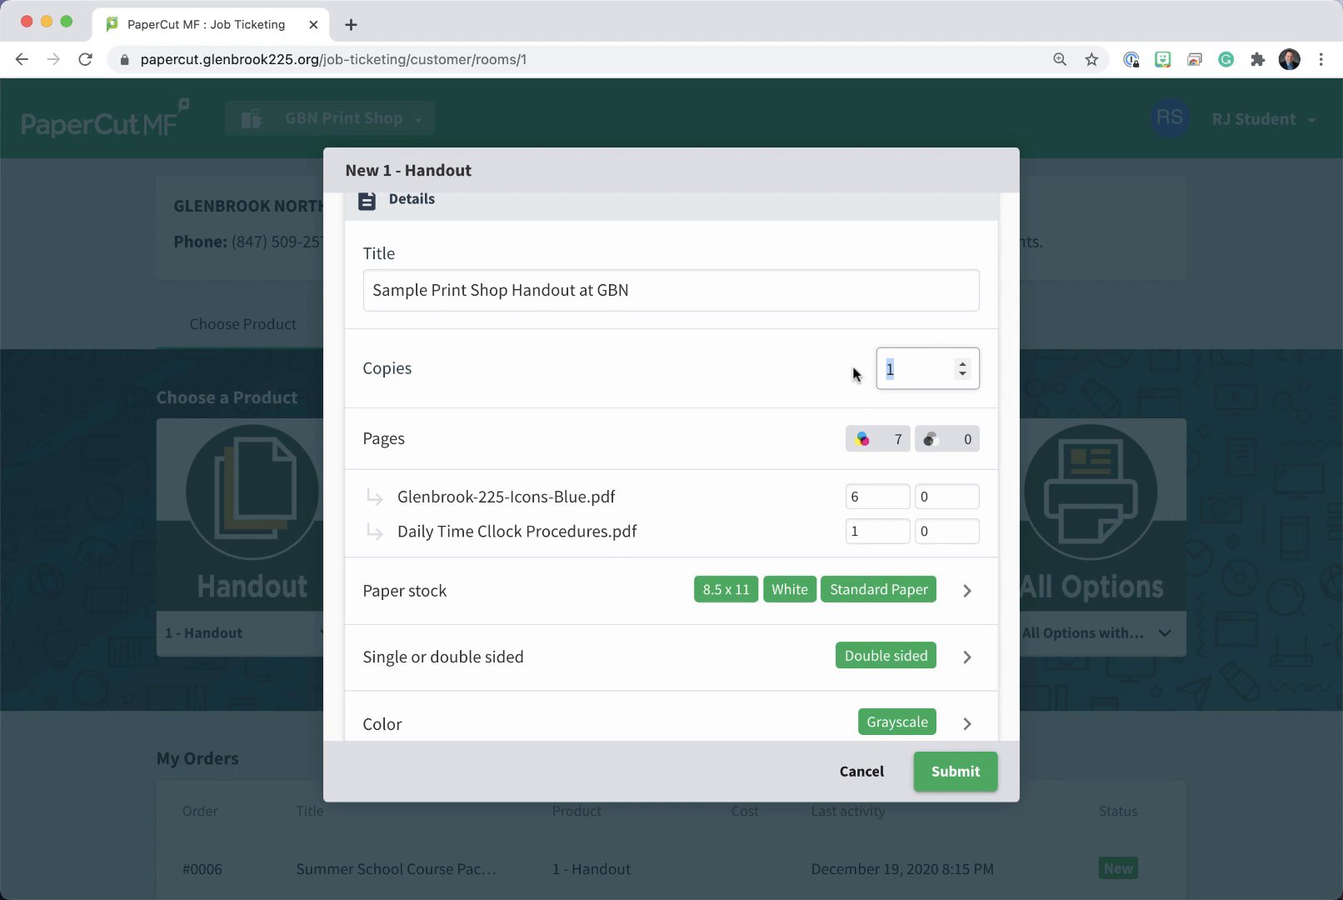
pyautogui.write('100')
pyautogui.click(764, 419)
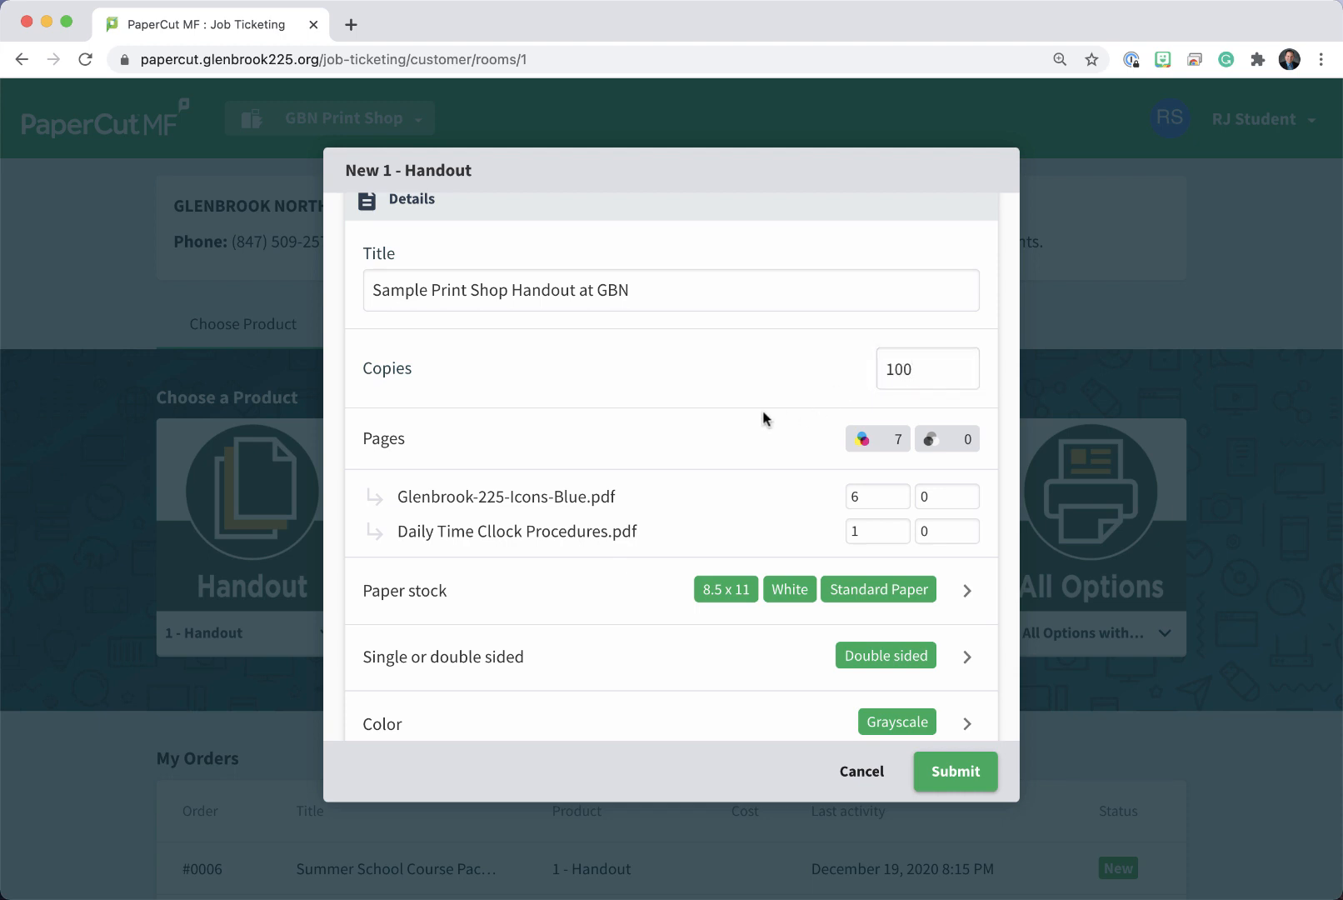
# Set the paper stock to 8.5 x 11, Goldenrod, Standard Paper.
pyautogui.scroll(-3, 764, 418)
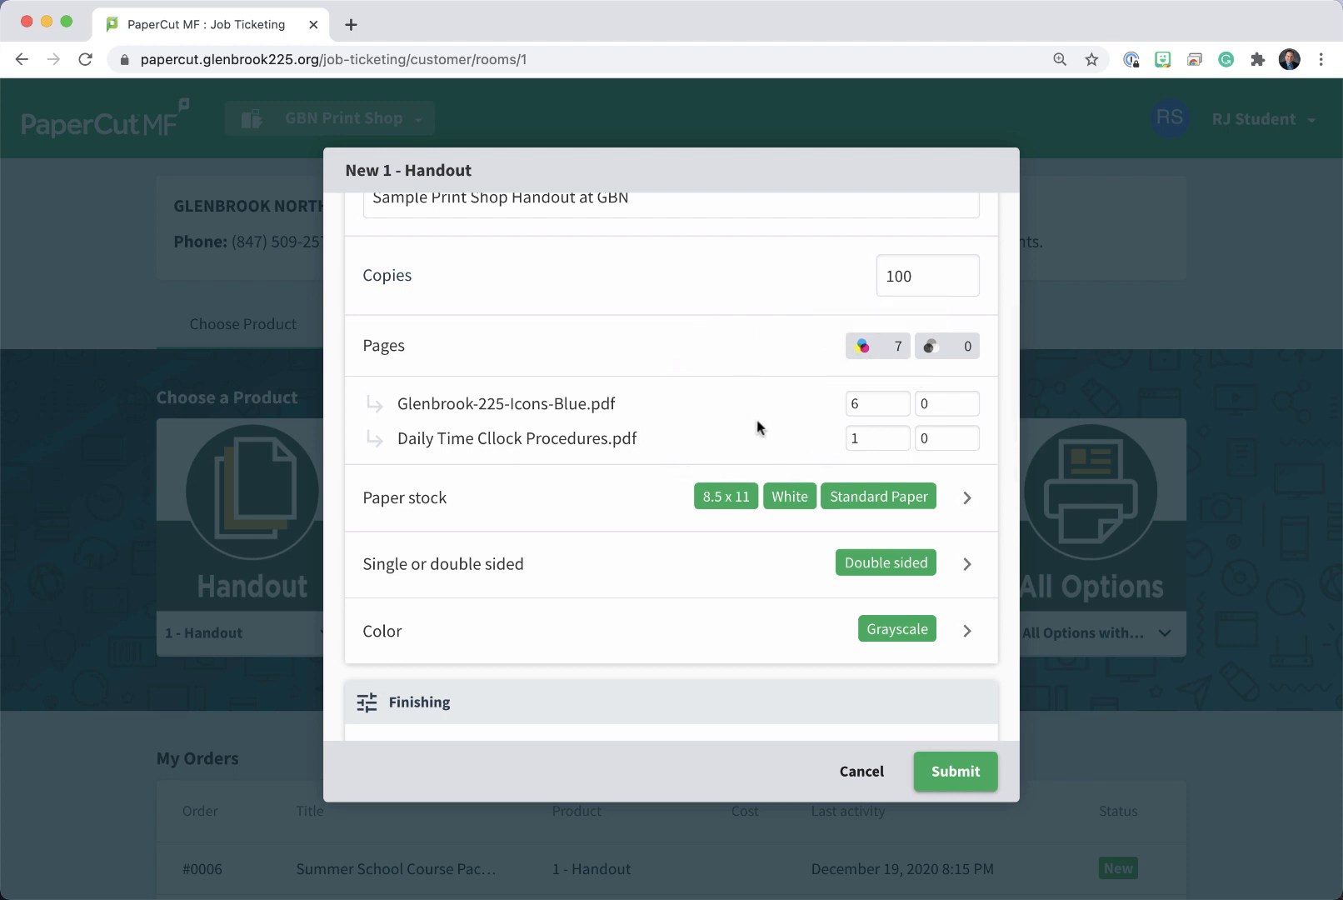
pyautogui.scroll(-4, 736, 361)
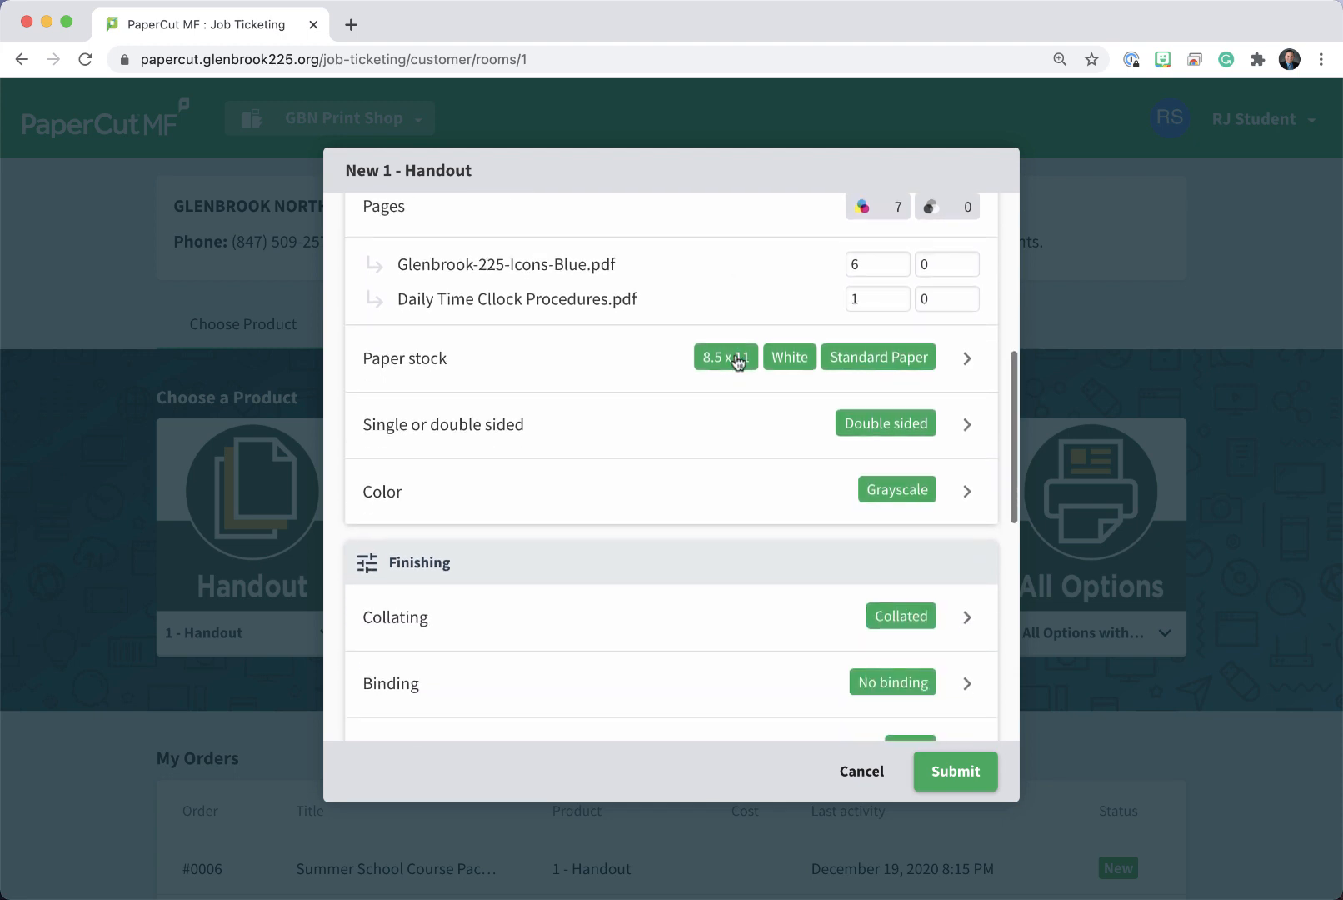
pyautogui.scroll(-3, 737, 360)
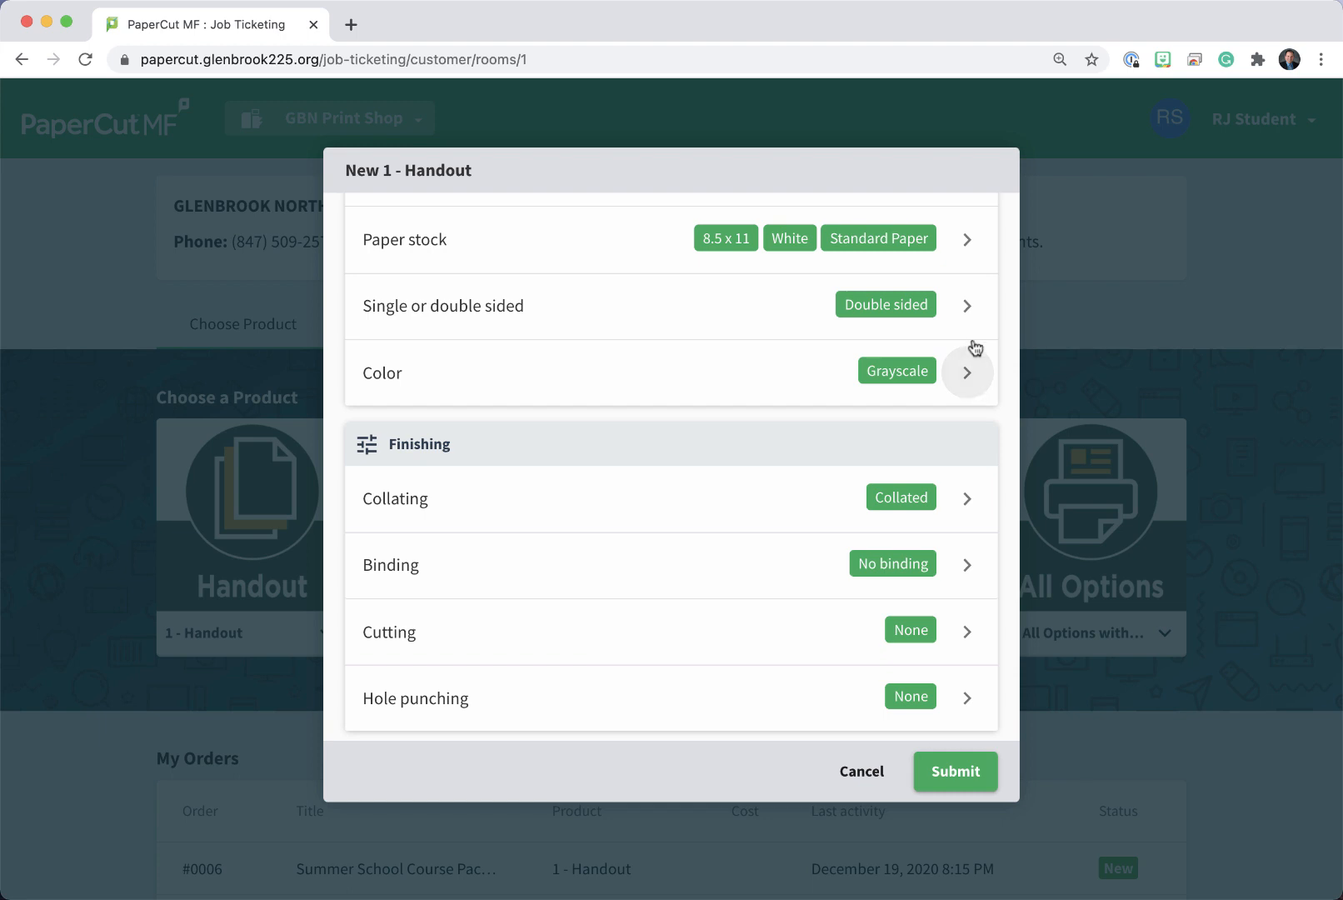
pyautogui.click(967, 245)
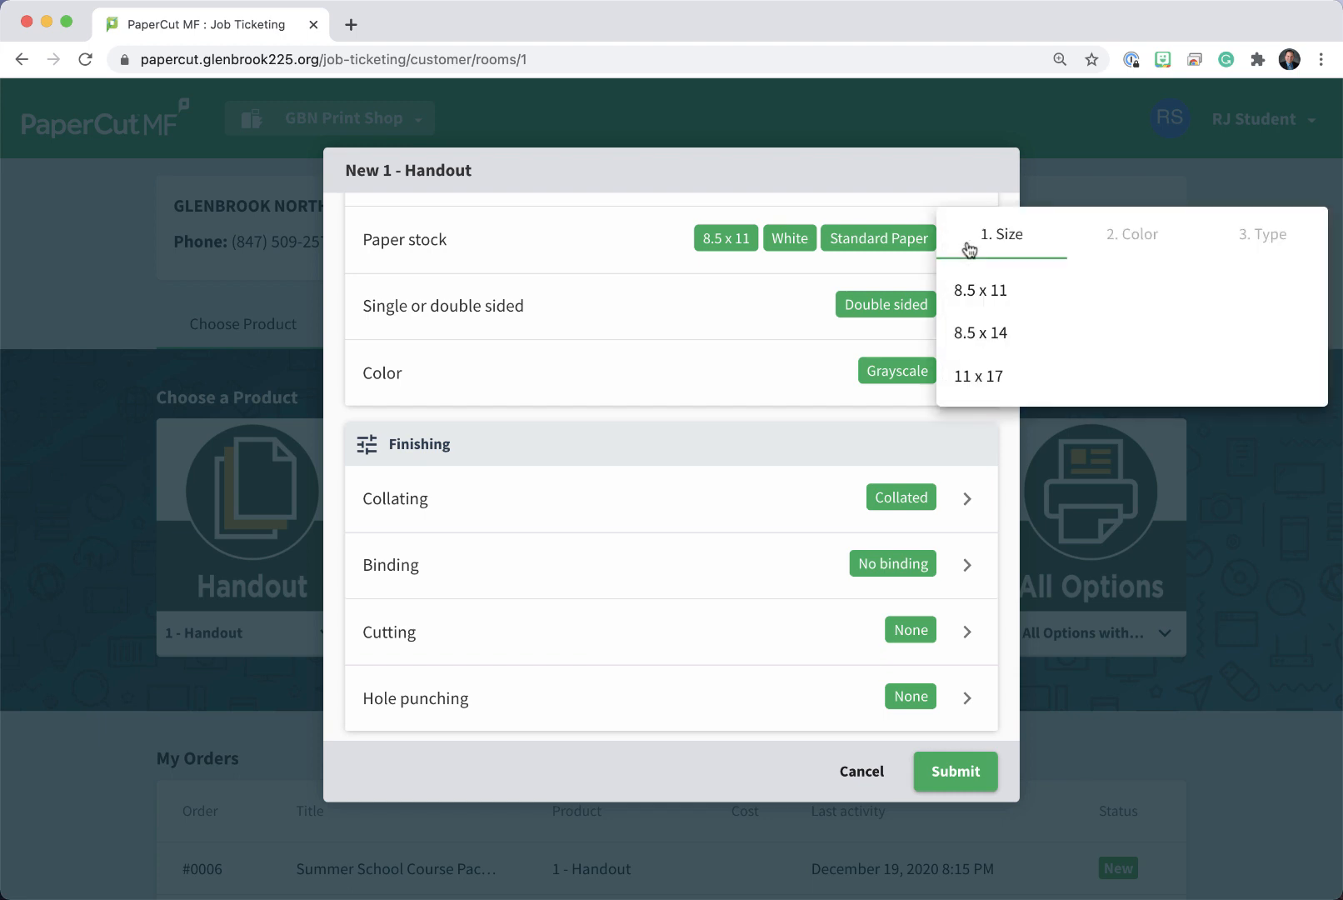
pyautogui.click(991, 294)
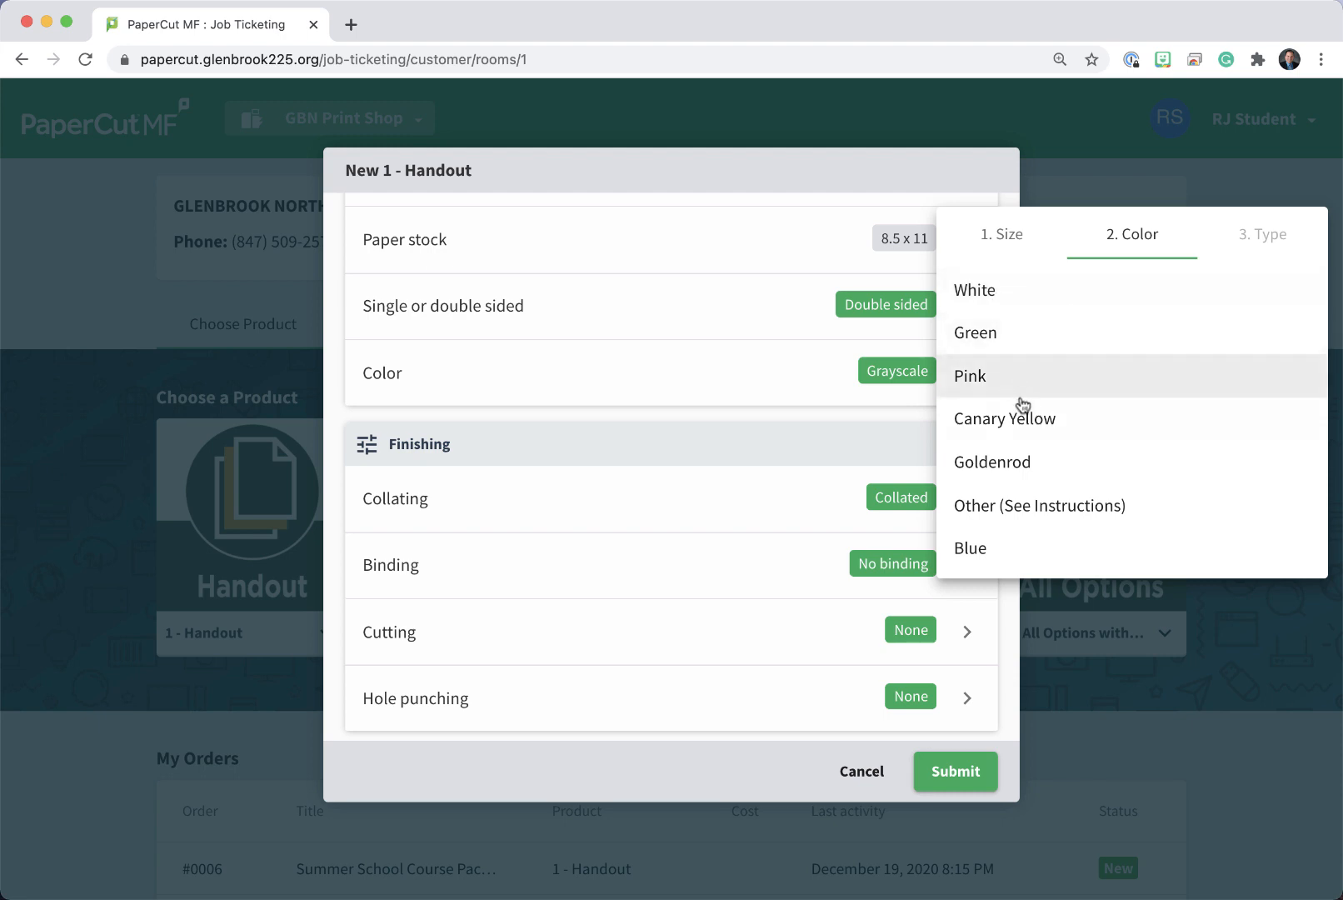
pyautogui.click(1024, 461)
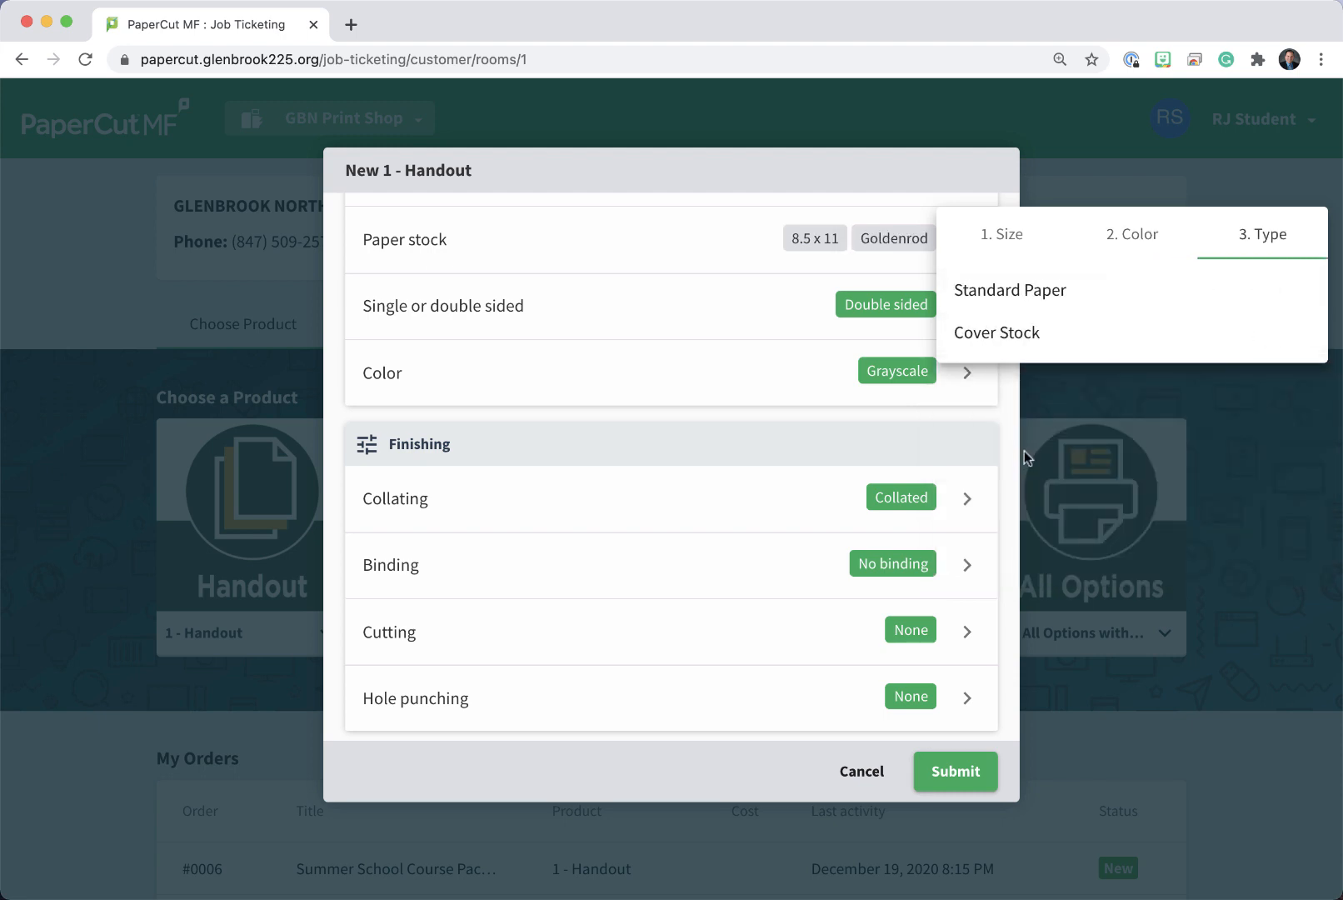
pyautogui.click(1015, 296)
# Choose Collated as the collating option in the order's finishing settings.
pyautogui.scroll(-1, 998, 302)
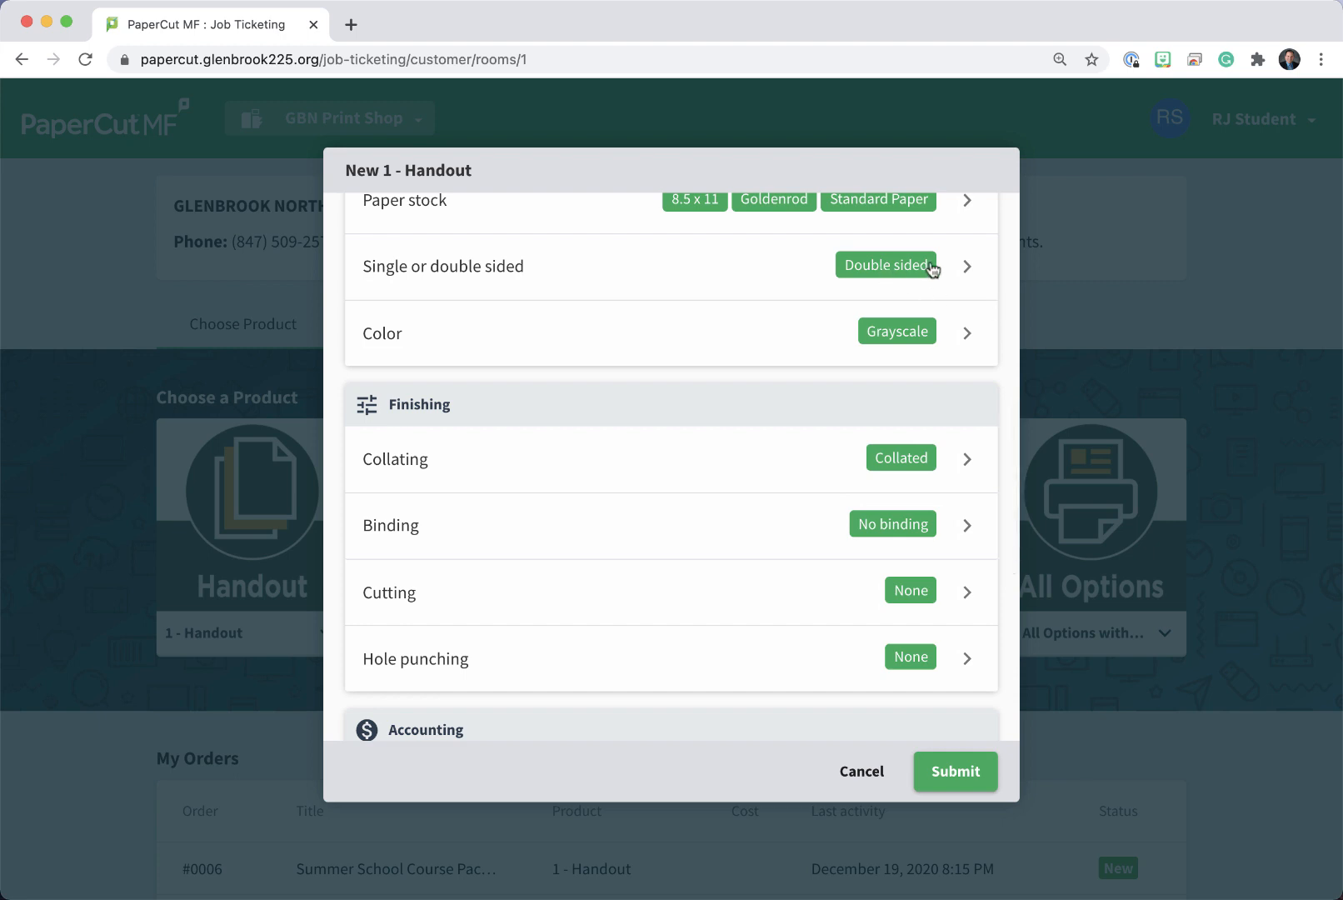
pyautogui.scroll(-1, 967, 399)
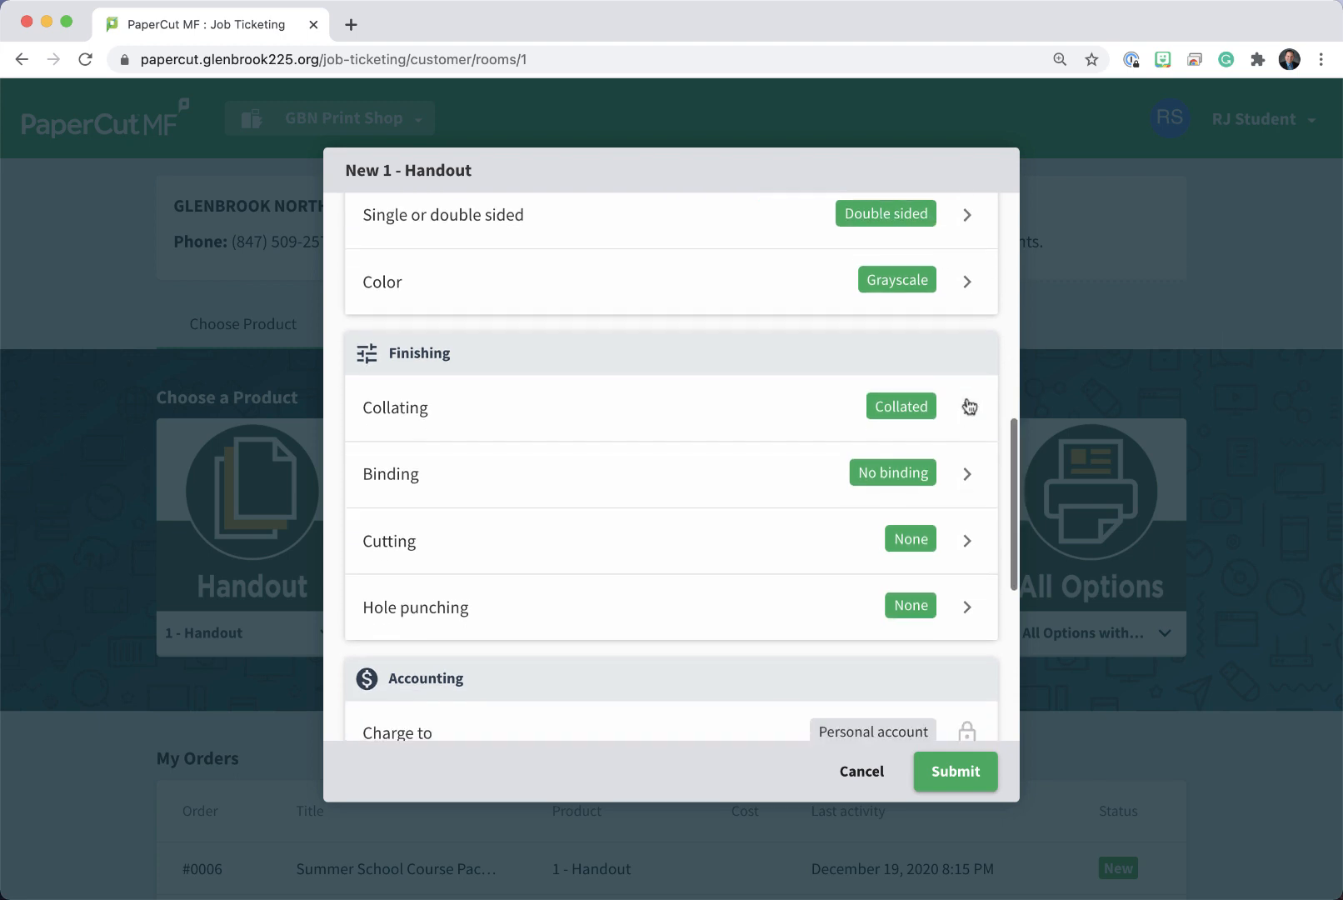
pyautogui.scroll(-2, 973, 310)
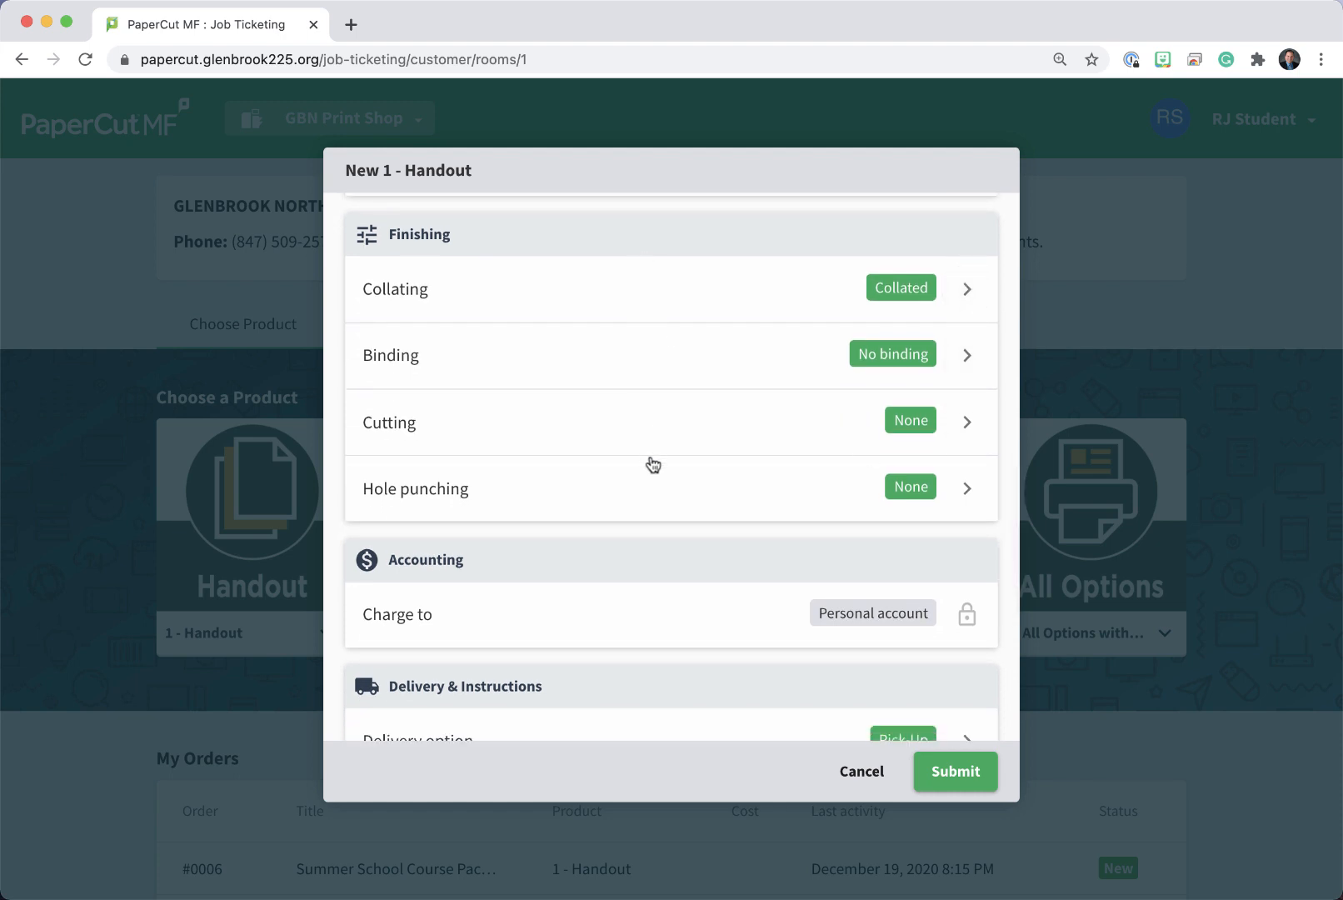
pyautogui.click(685, 294)
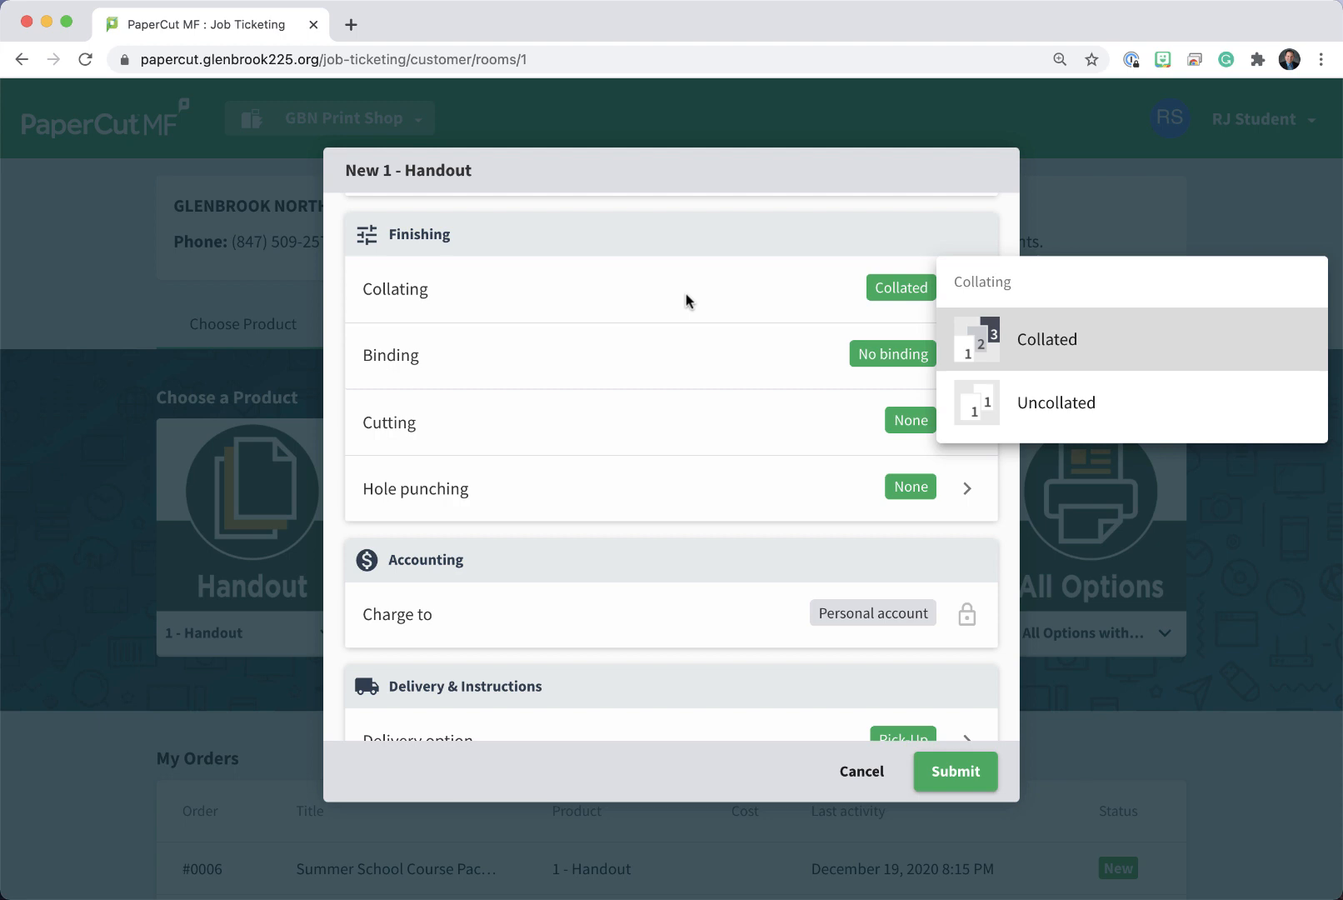
pyautogui.click(1094, 339)
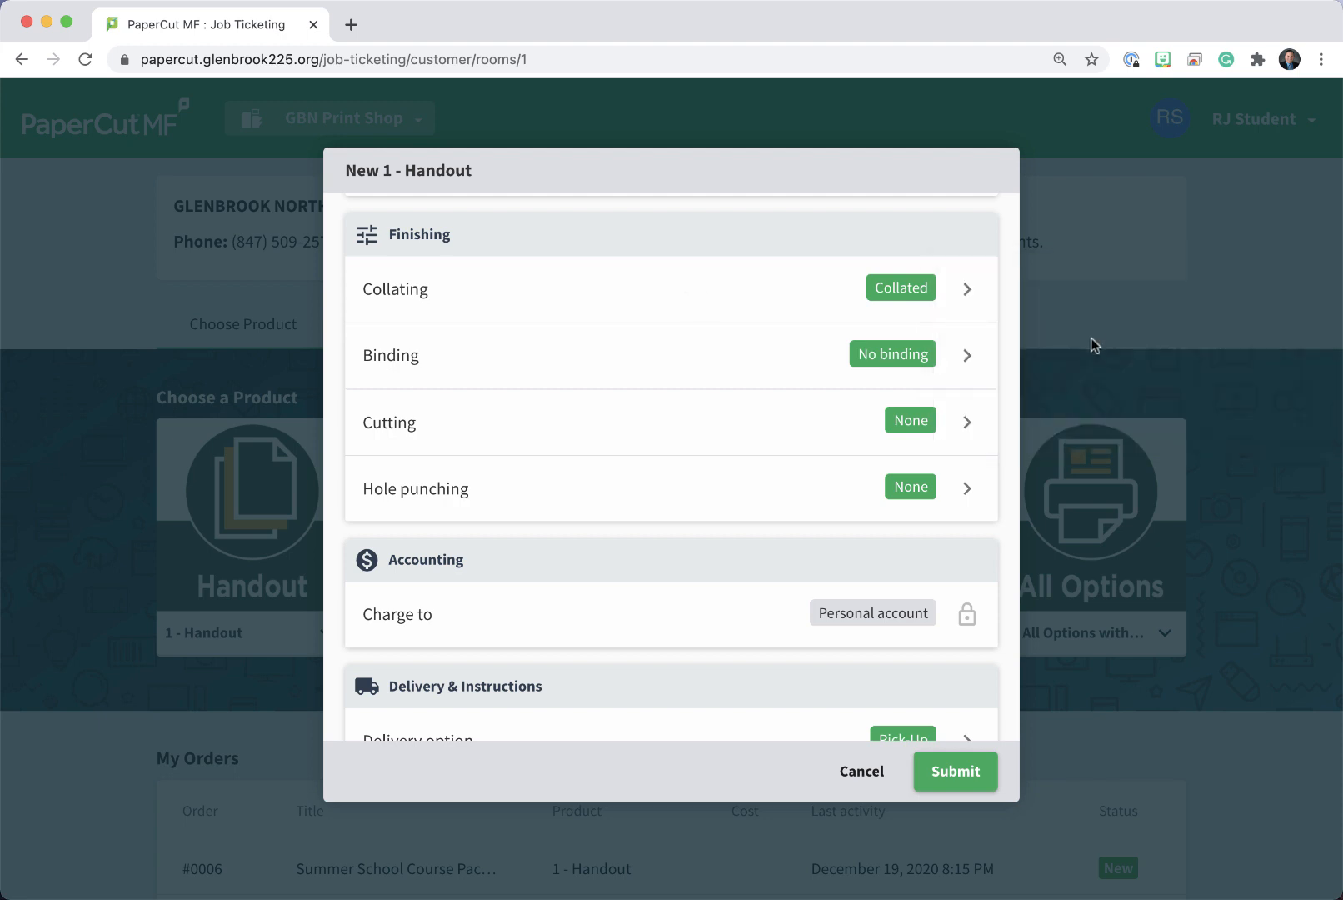
# Set the binding to Stapling with the position Top Left, one staple in the top left-hand corner.
pyautogui.click(834, 373)
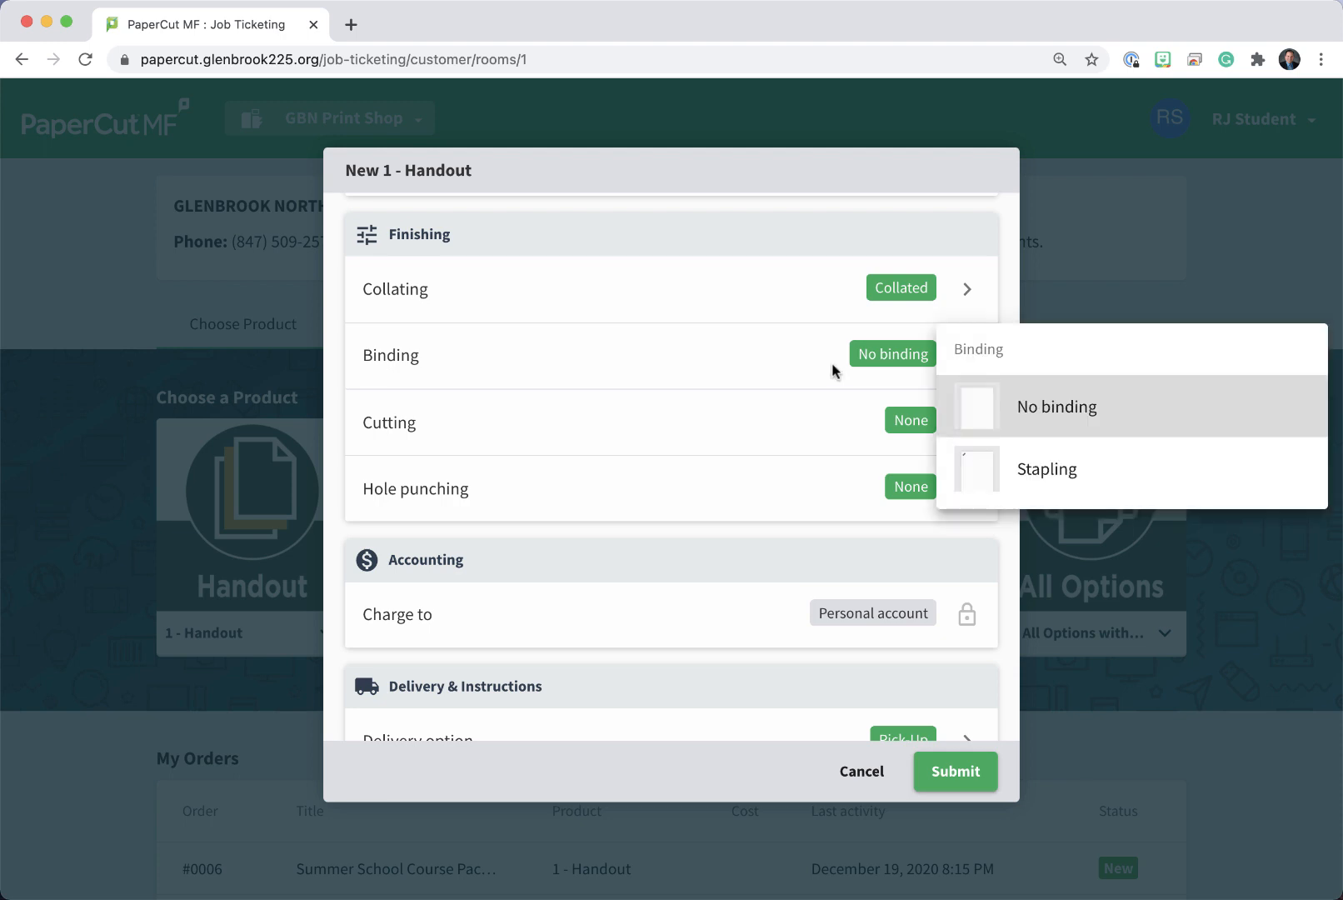
pyautogui.click(1011, 469)
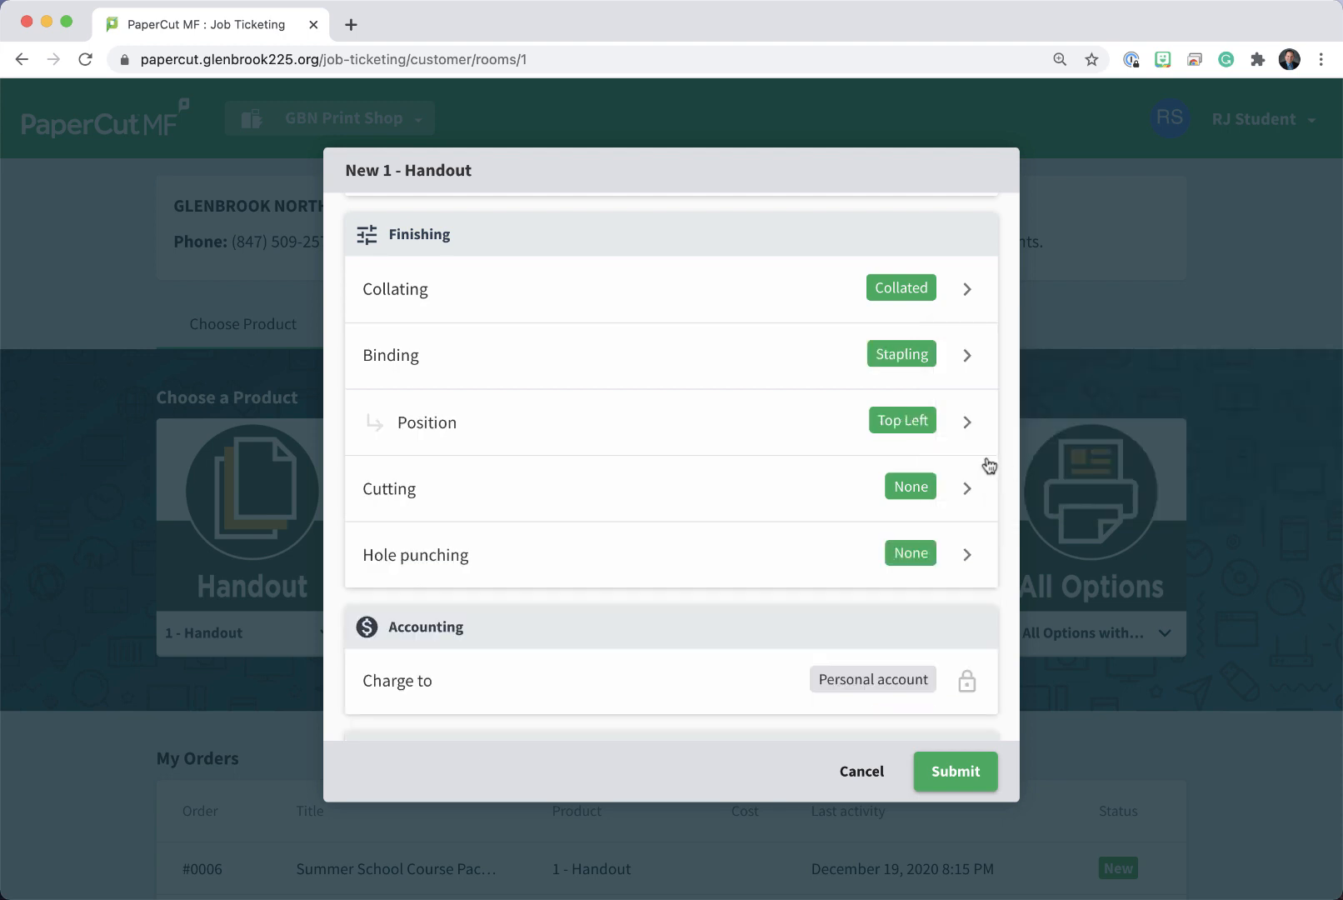
pyautogui.click(966, 422)
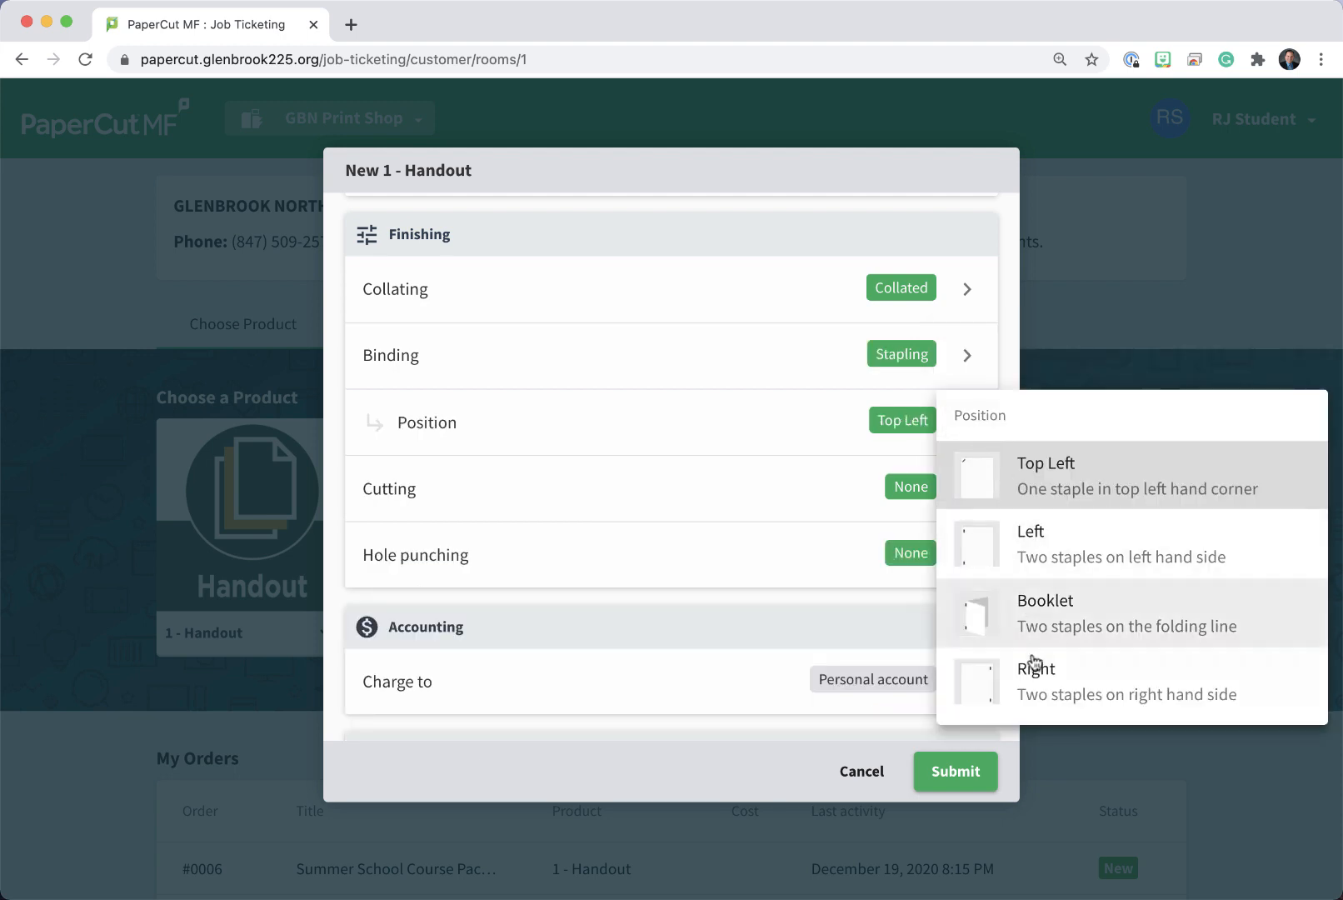
pyautogui.click(1031, 495)
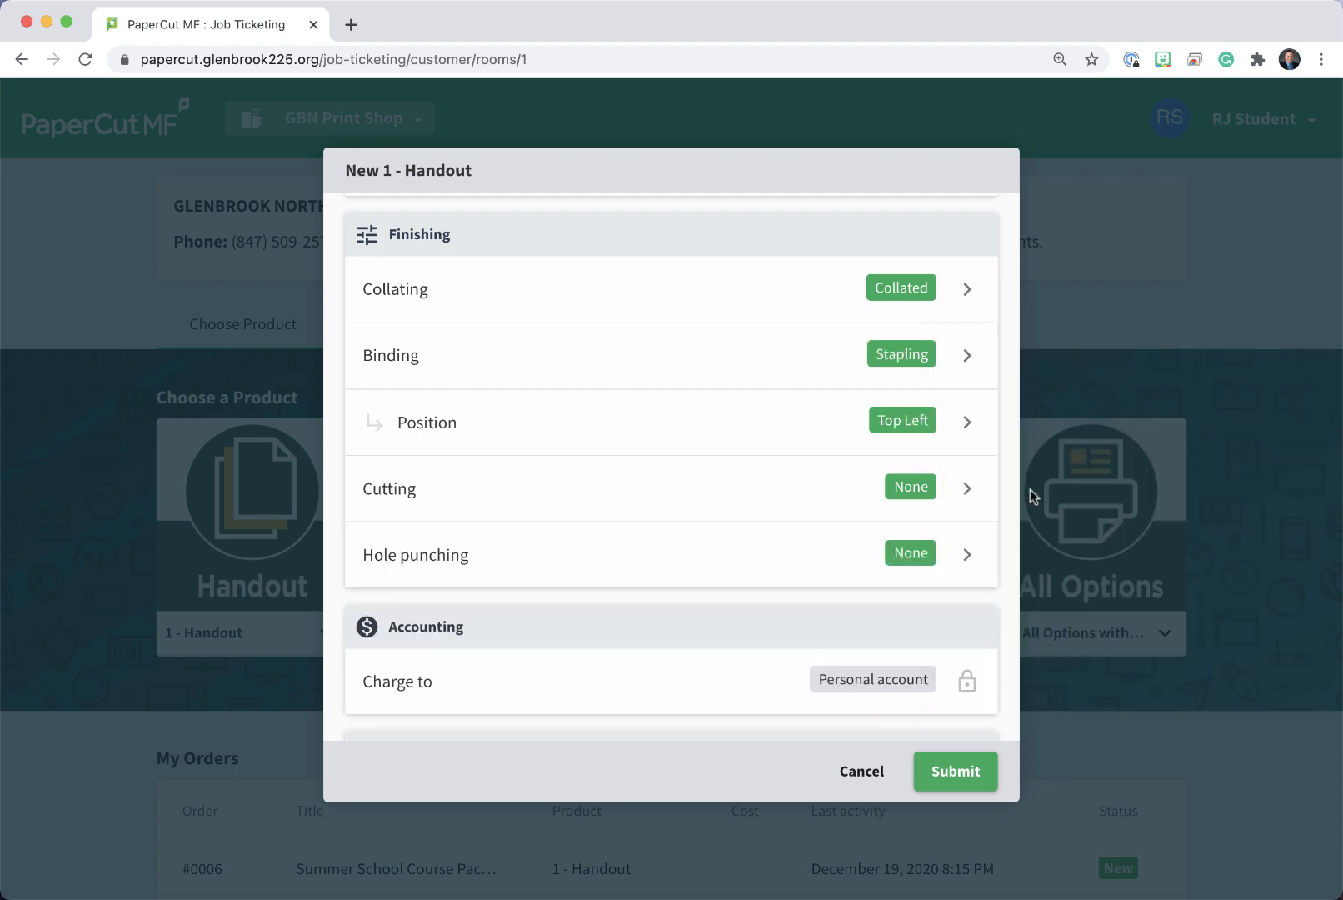
pyautogui.scroll(-5, 744, 400)
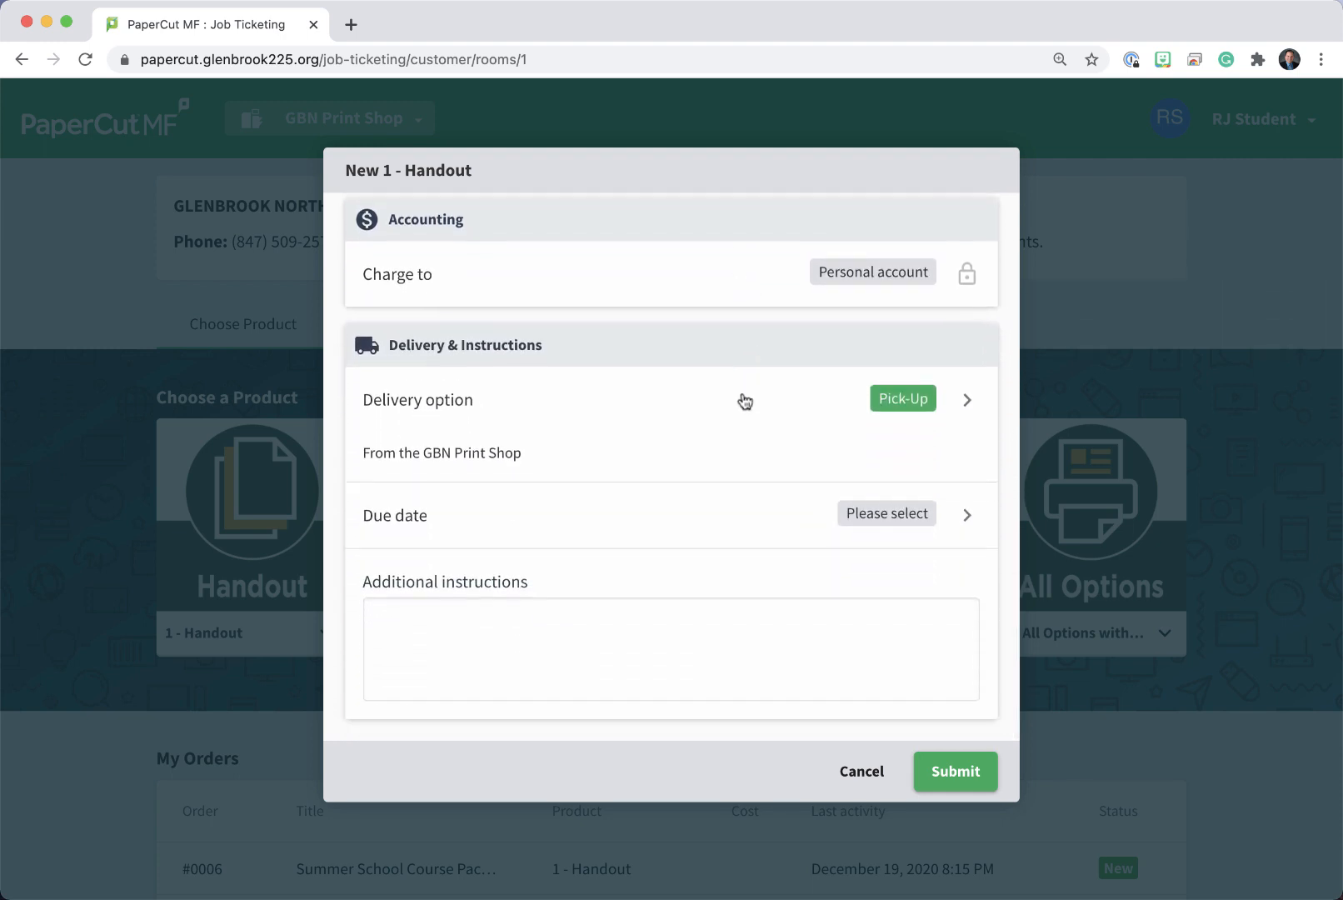
# Set the handout order's due date to December 31, 2020.
pyautogui.click(881, 514)
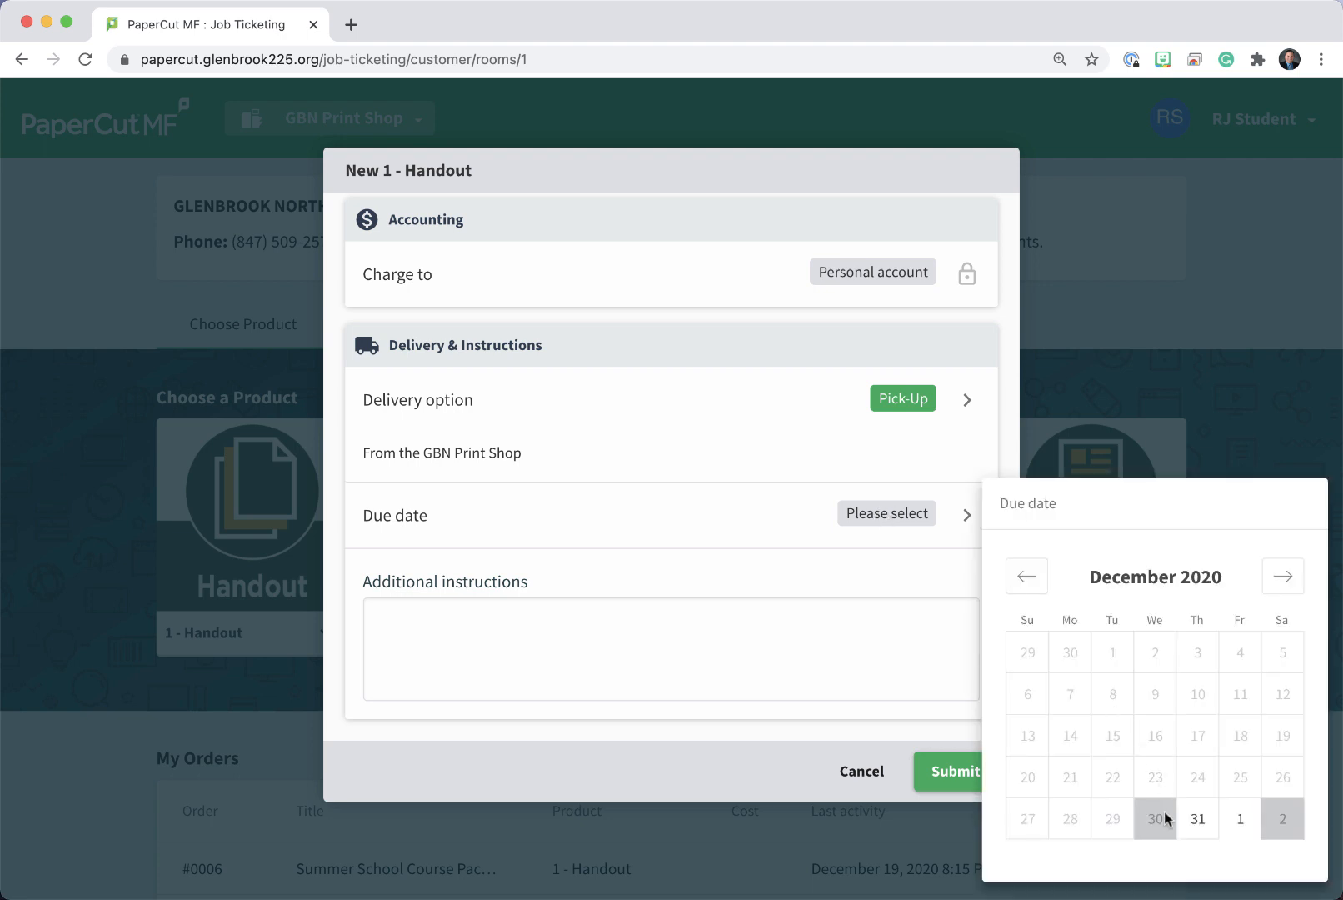
pyautogui.click(1199, 822)
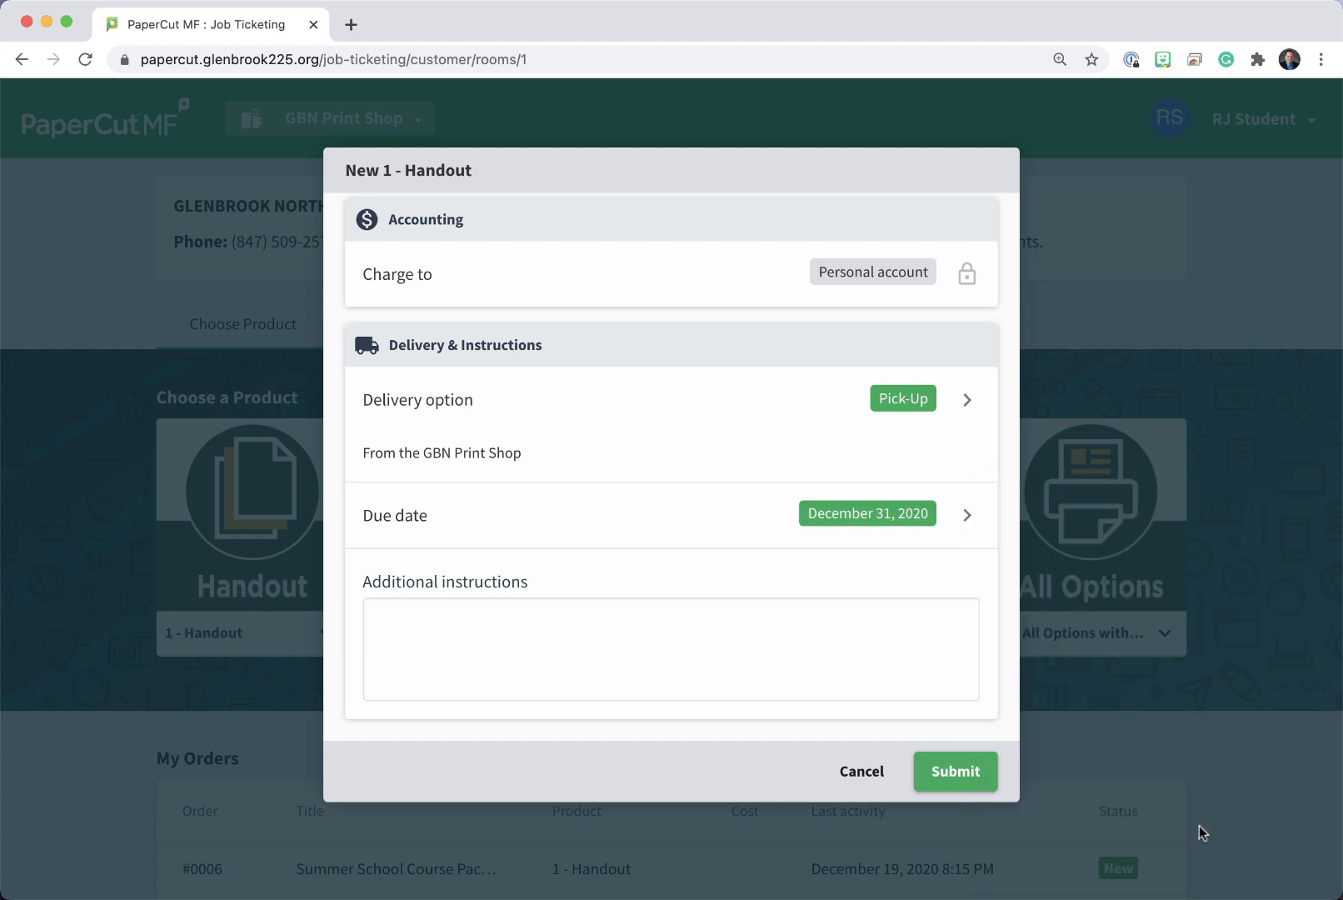
# Fill in the additional instructions: "I work in the Business Services department at GBA. If you have questions, please call me at" plus the phone extension.
pyautogui.click(814, 620)
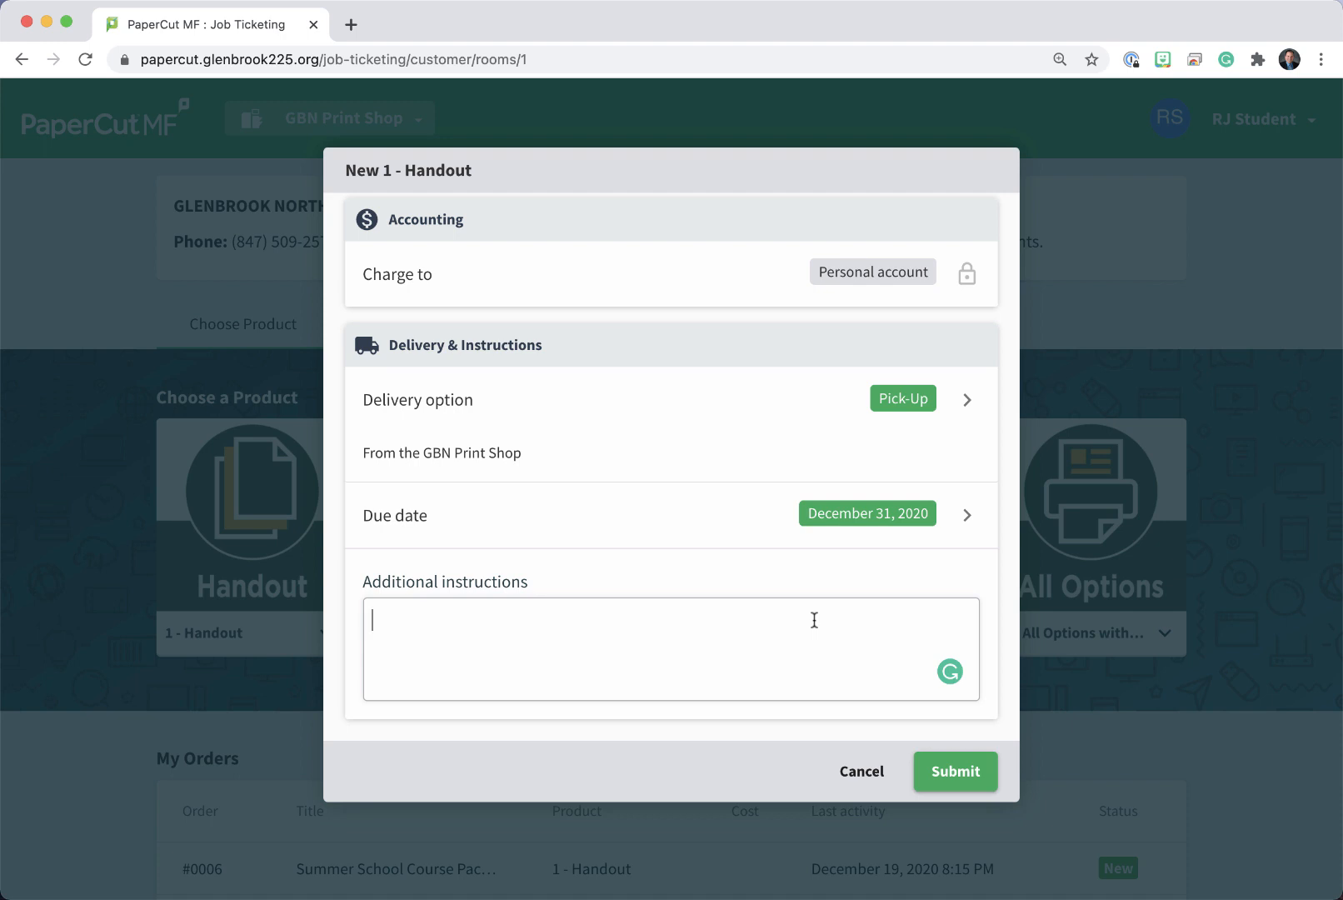
pyautogui.write('I work in the Business Services d')
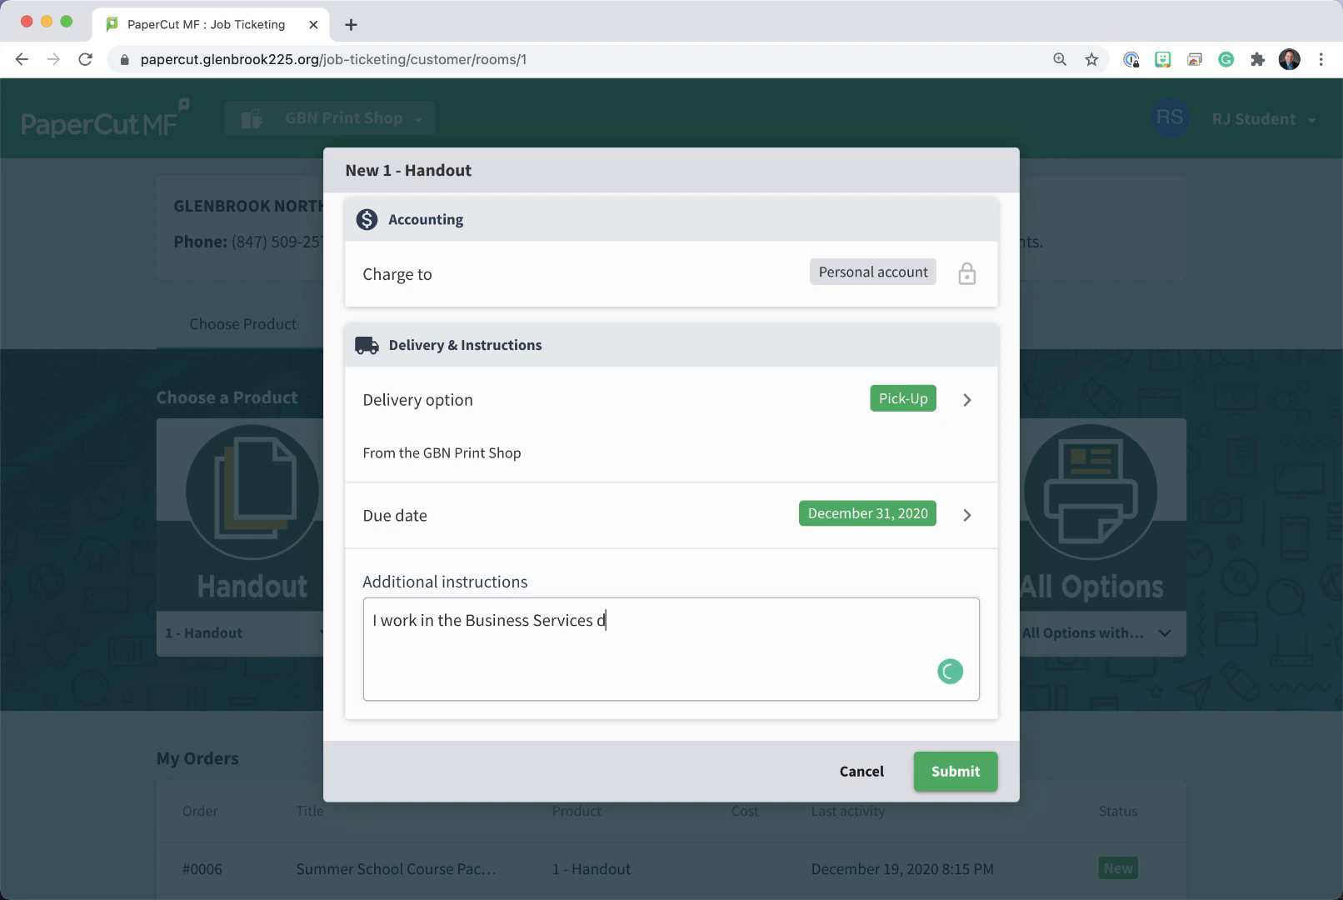
pyautogui.write('epartment at GBA')
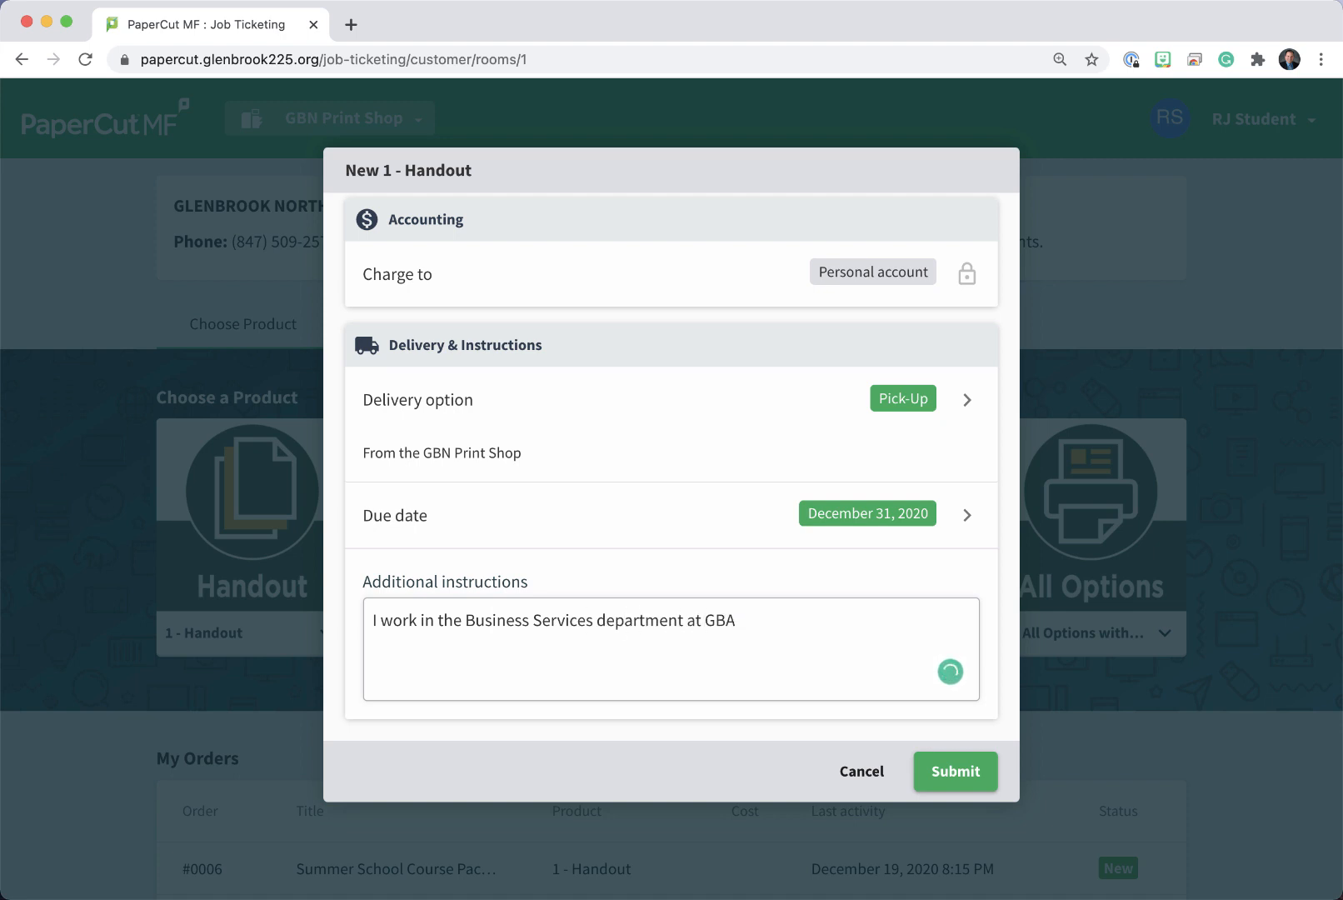
pyautogui.write('.  If you have questions,')
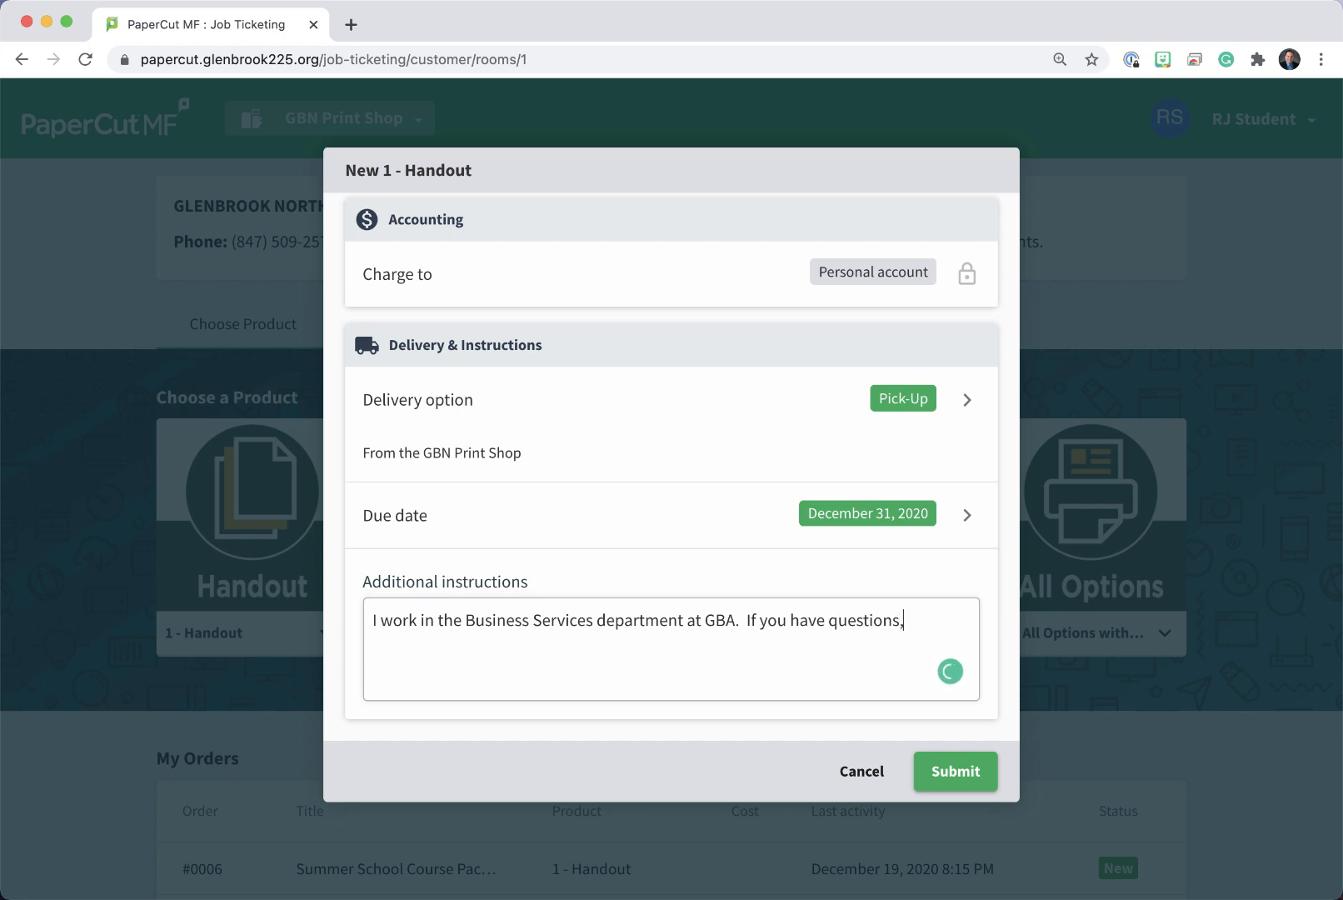
pyautogui.write(' please call me at x')
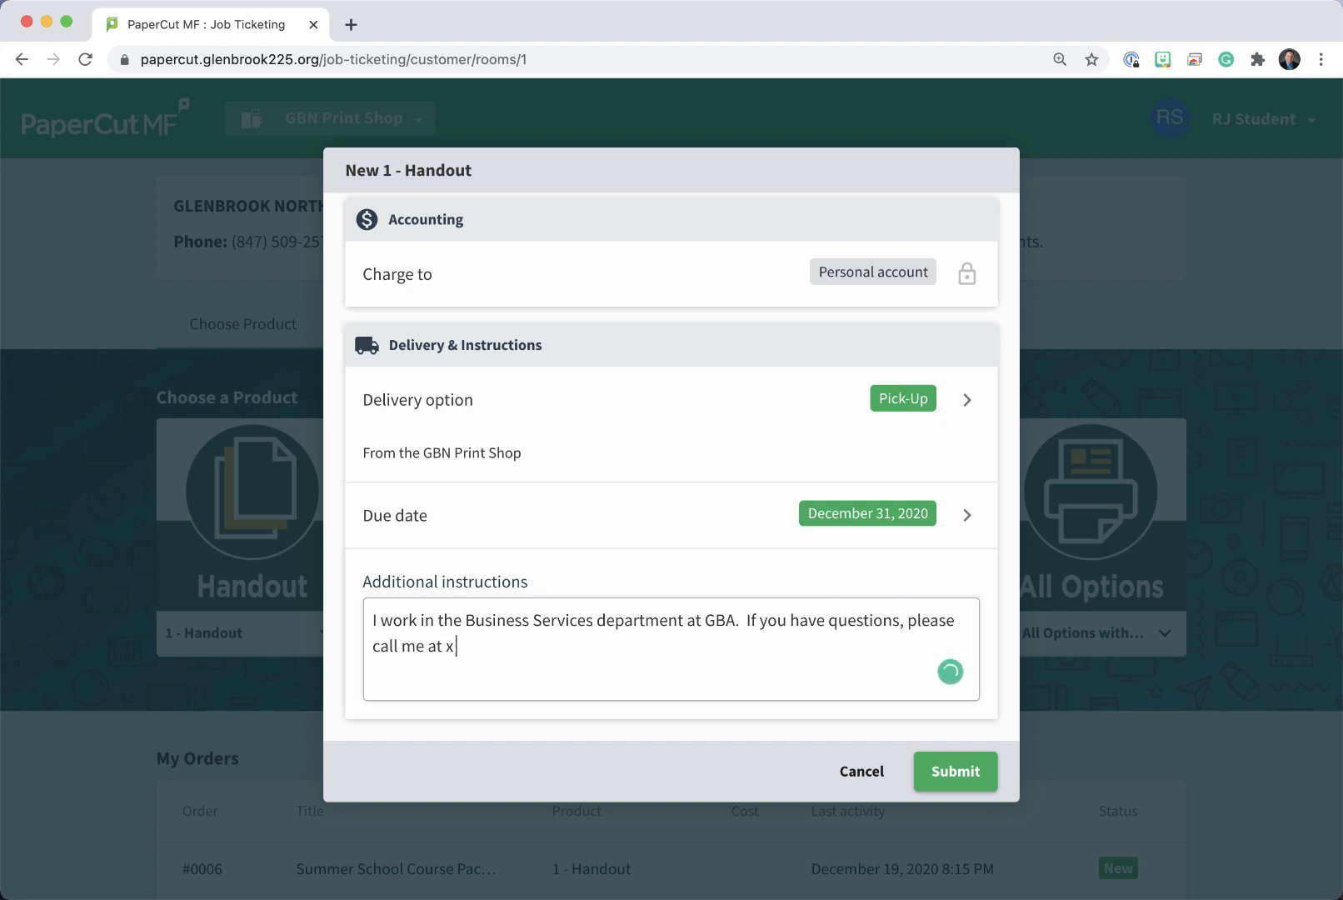
pyautogui.write('4745.')
# Review the files, details, finishing and delivery settings of the new handout order and submit it.
pyautogui.scroll(10, 870, 642)
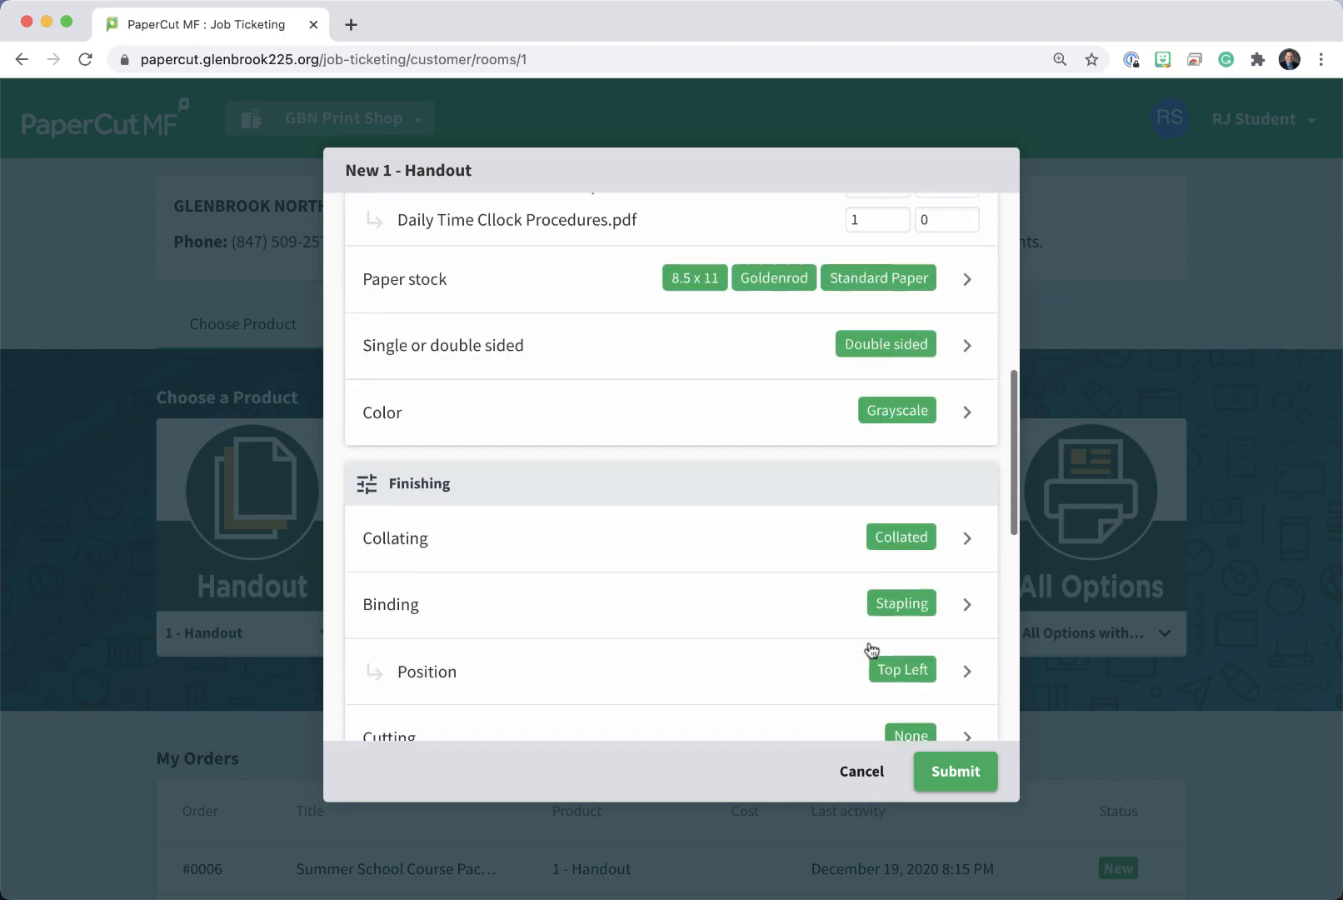
pyautogui.scroll(10, 871, 649)
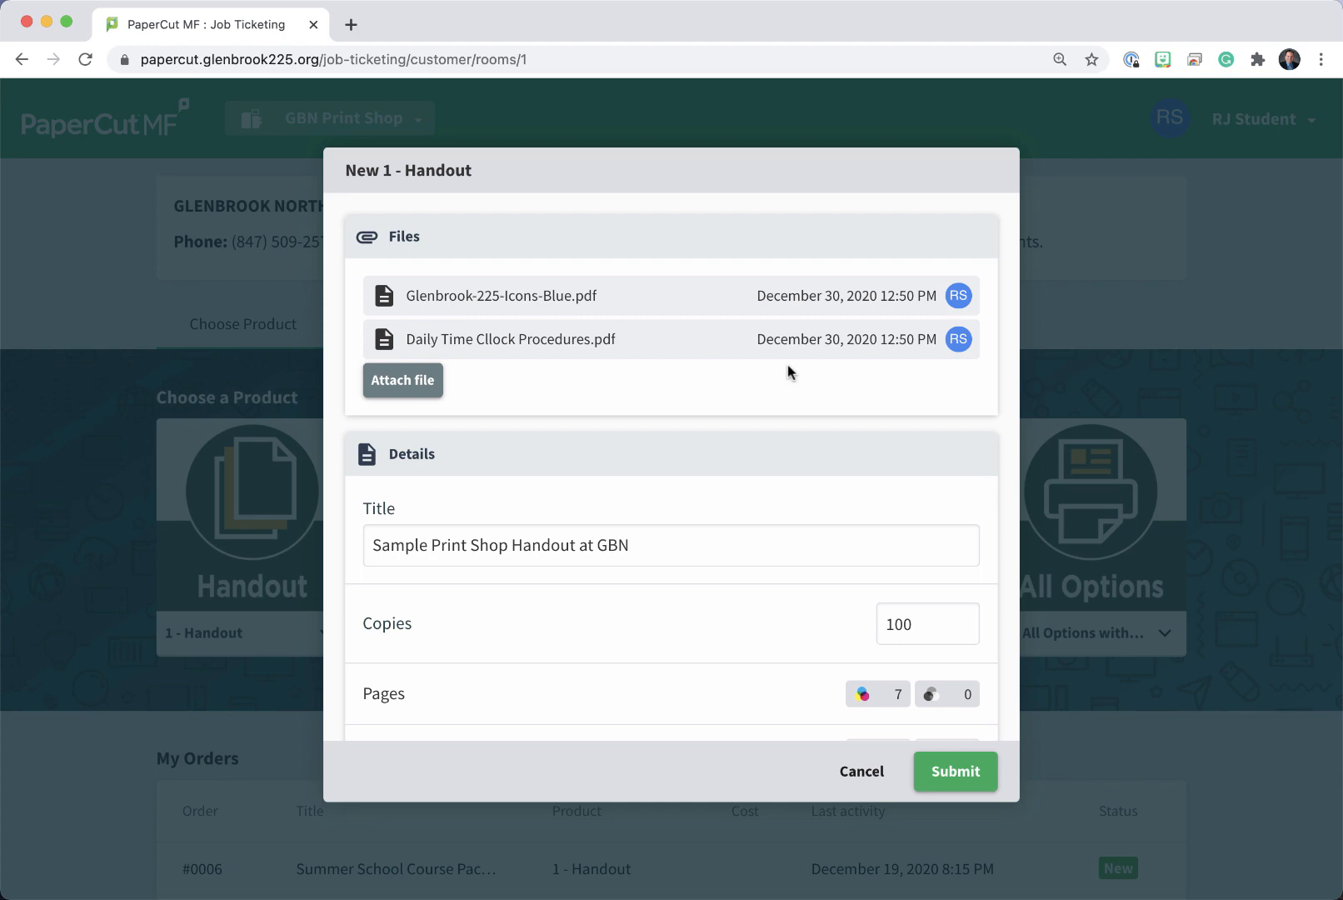
pyautogui.scroll(-15, 787, 372)
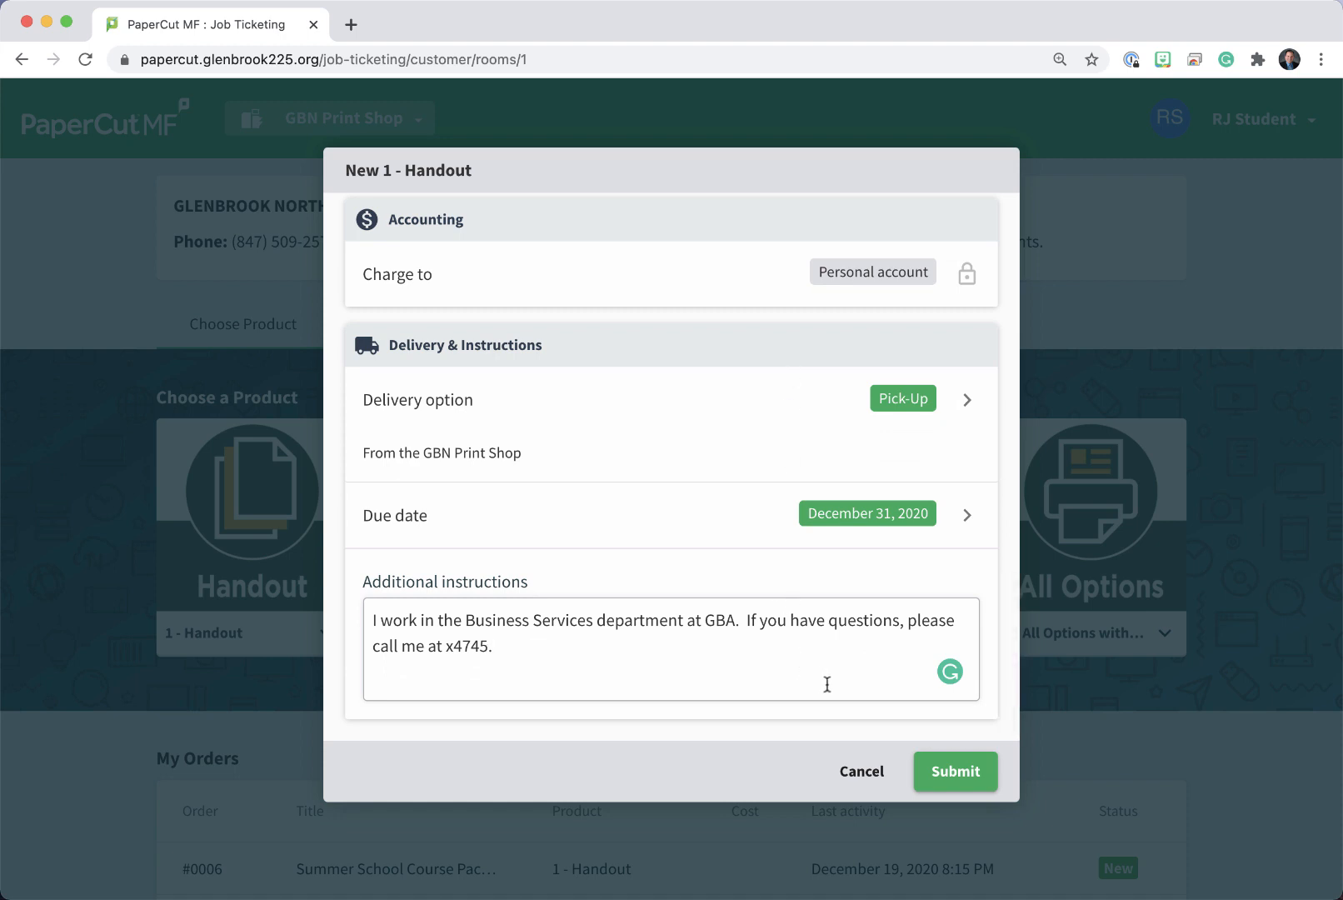
pyautogui.click(955, 768)
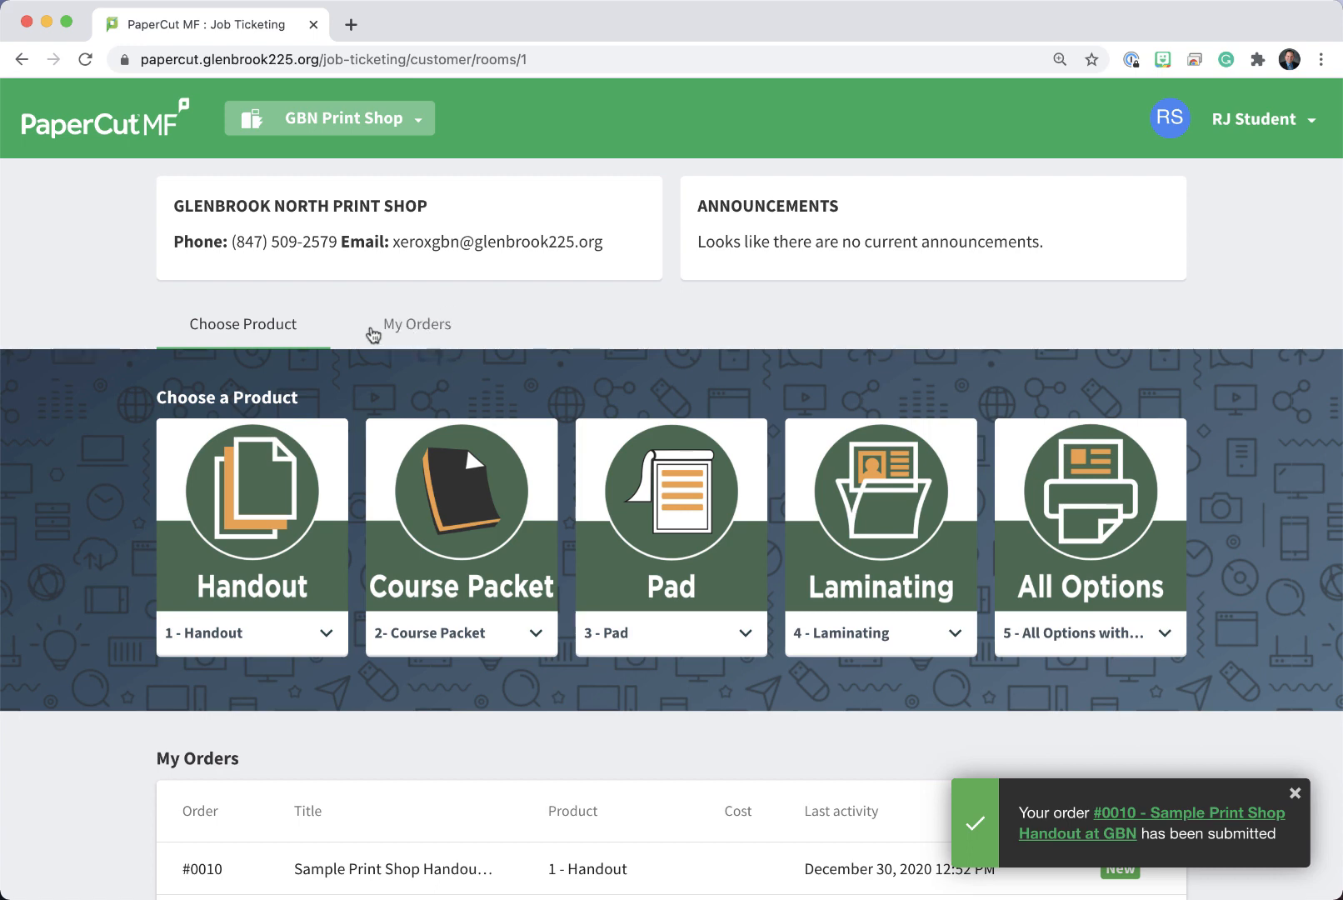
# Examine the submitted "Sample Print Shop Handout at GBN" order in My Orders, from its files to the comments section, and close it.
pyautogui.click(400, 323)
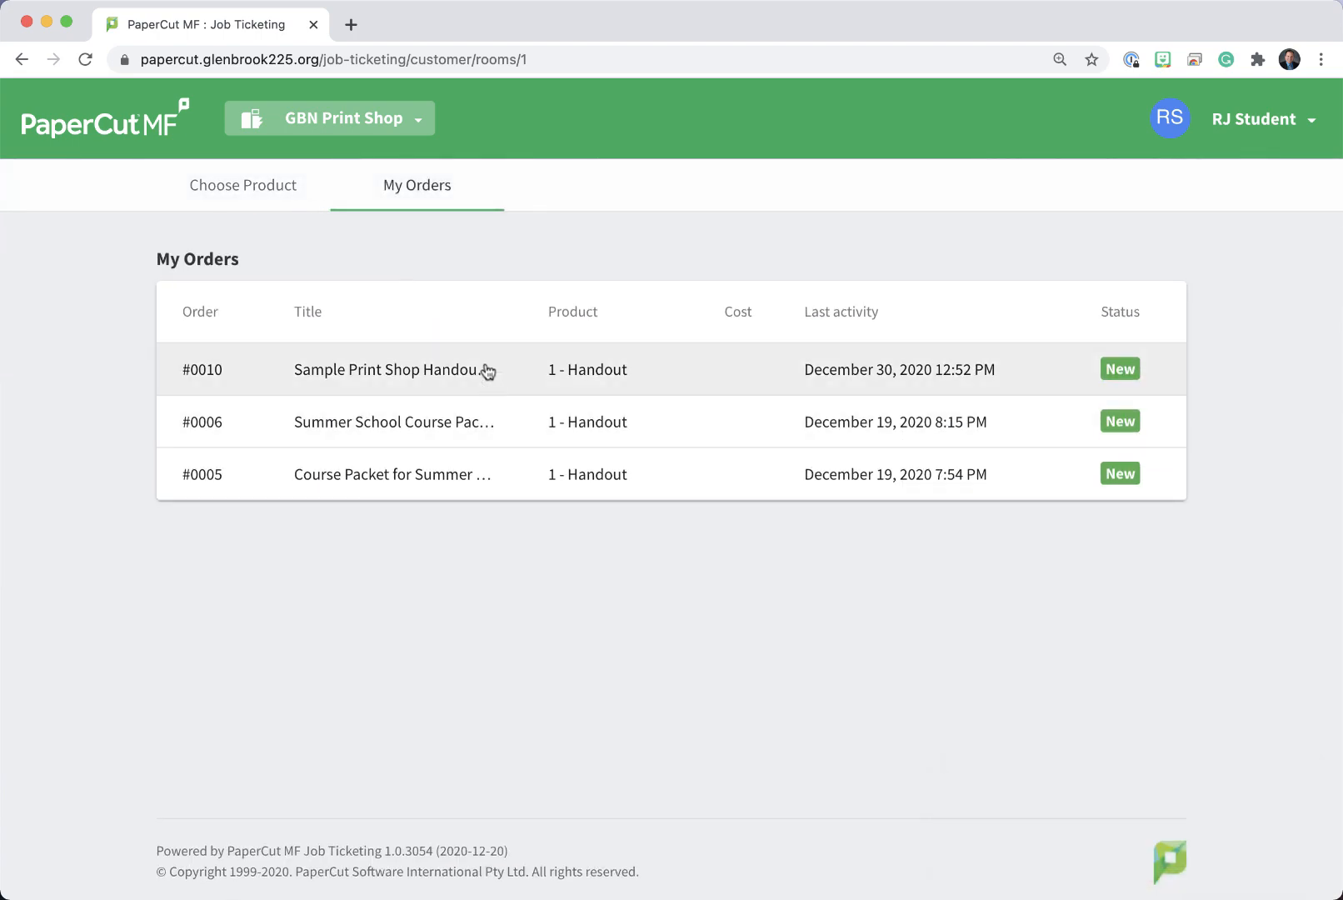
pyautogui.click(487, 373)
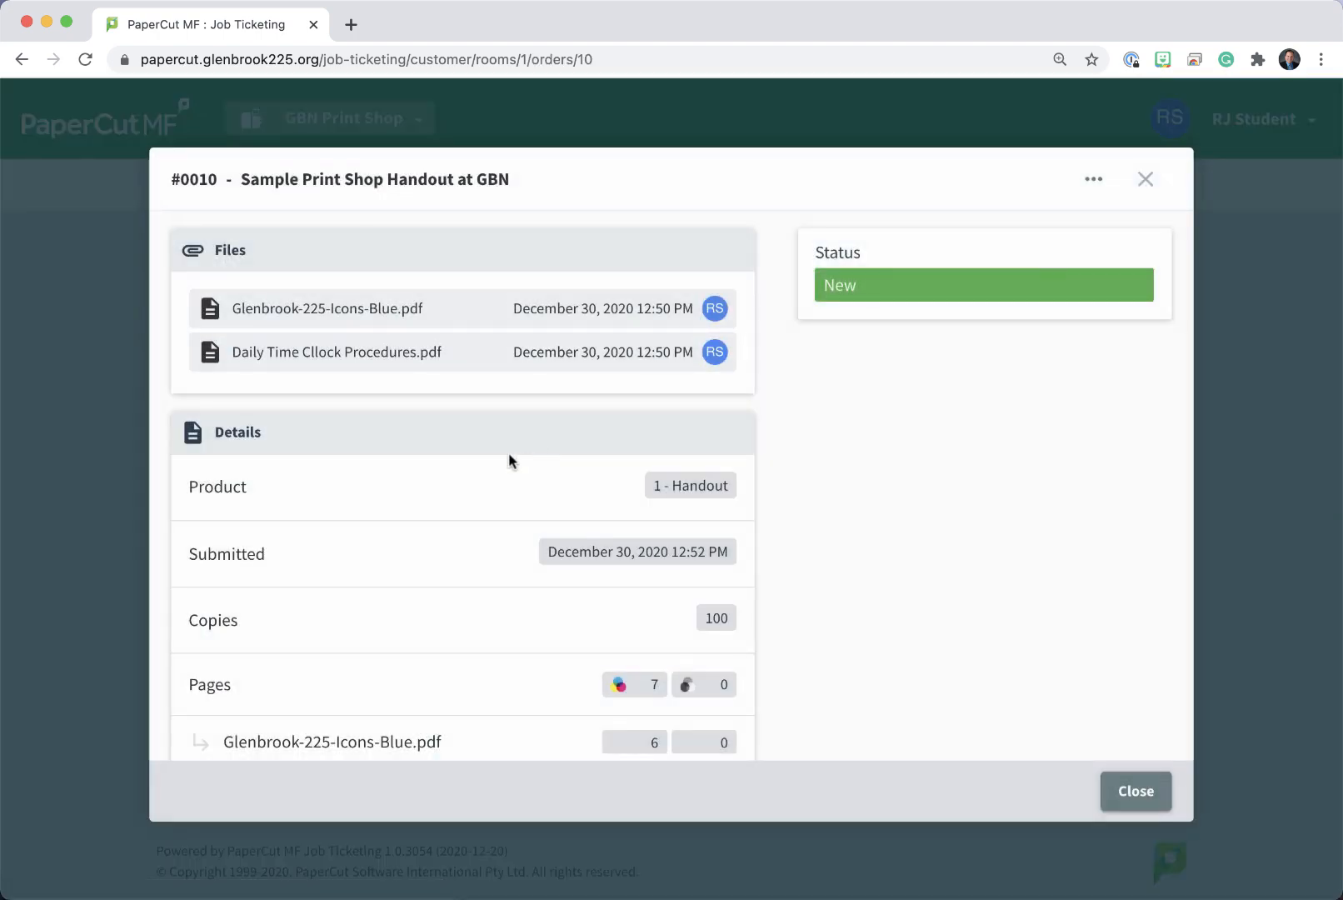
pyautogui.scroll(-10, 509, 456)
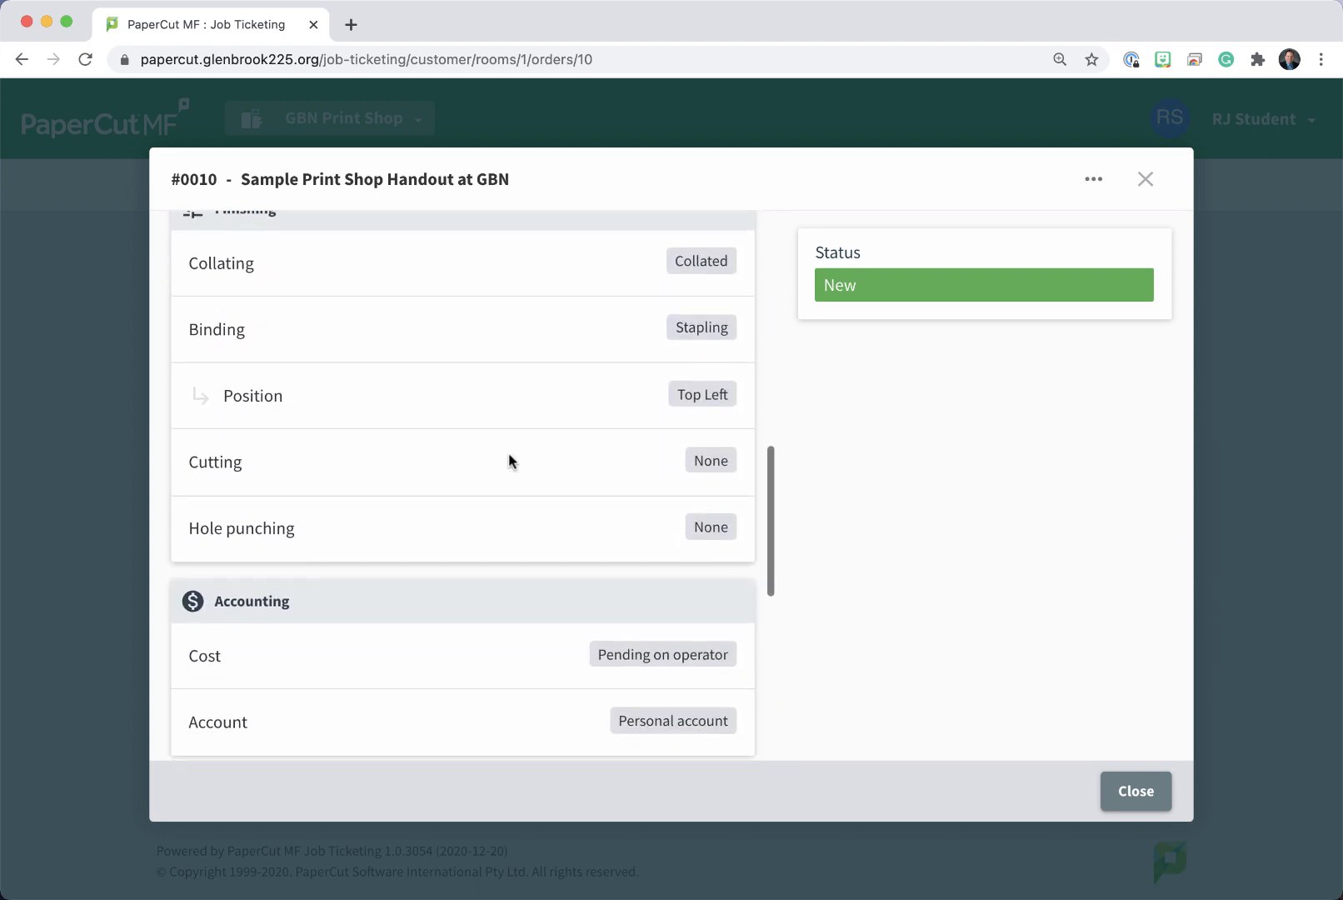
pyautogui.scroll(-7, 508, 452)
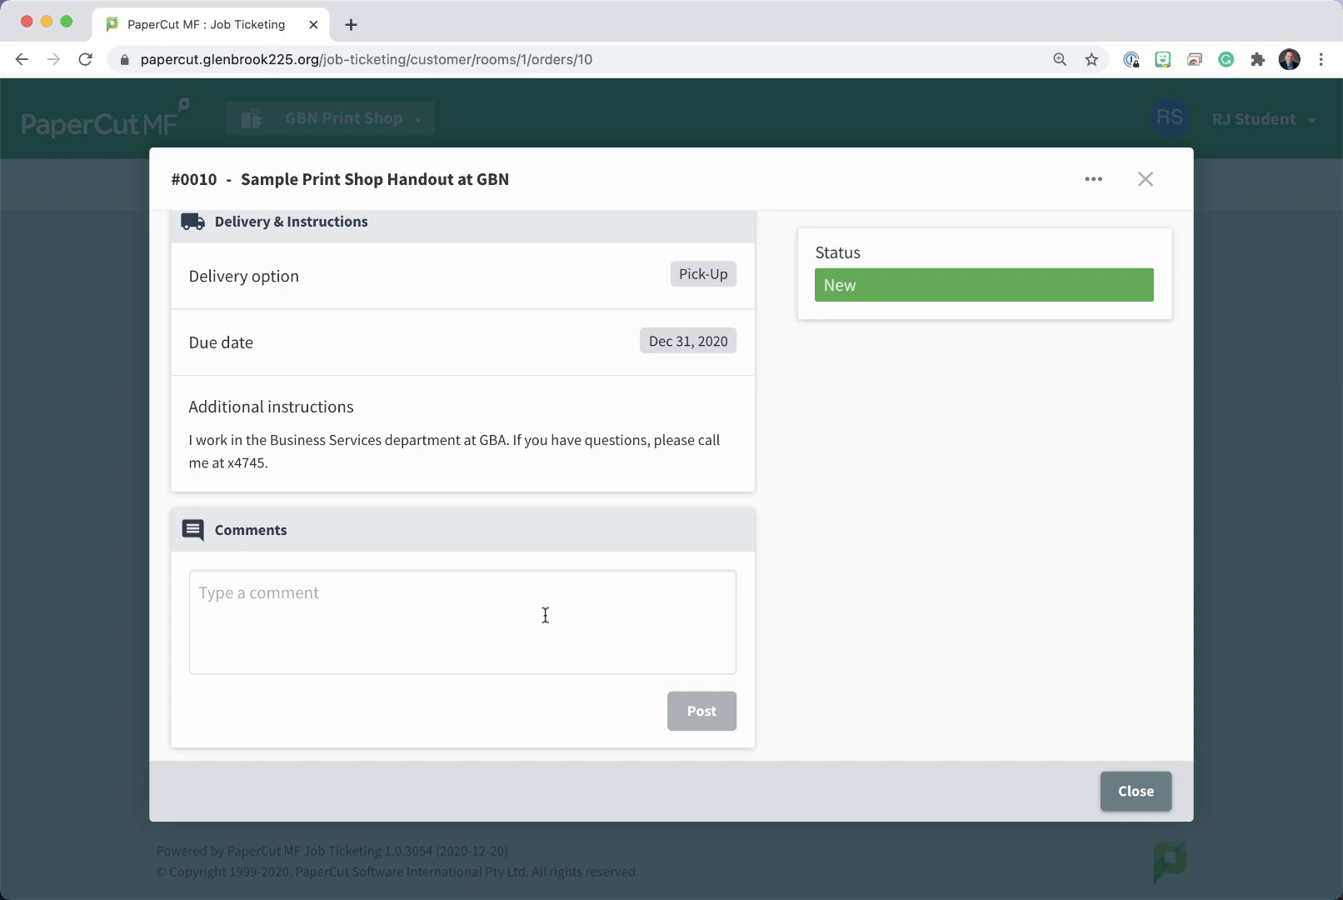
pyautogui.click(1137, 792)
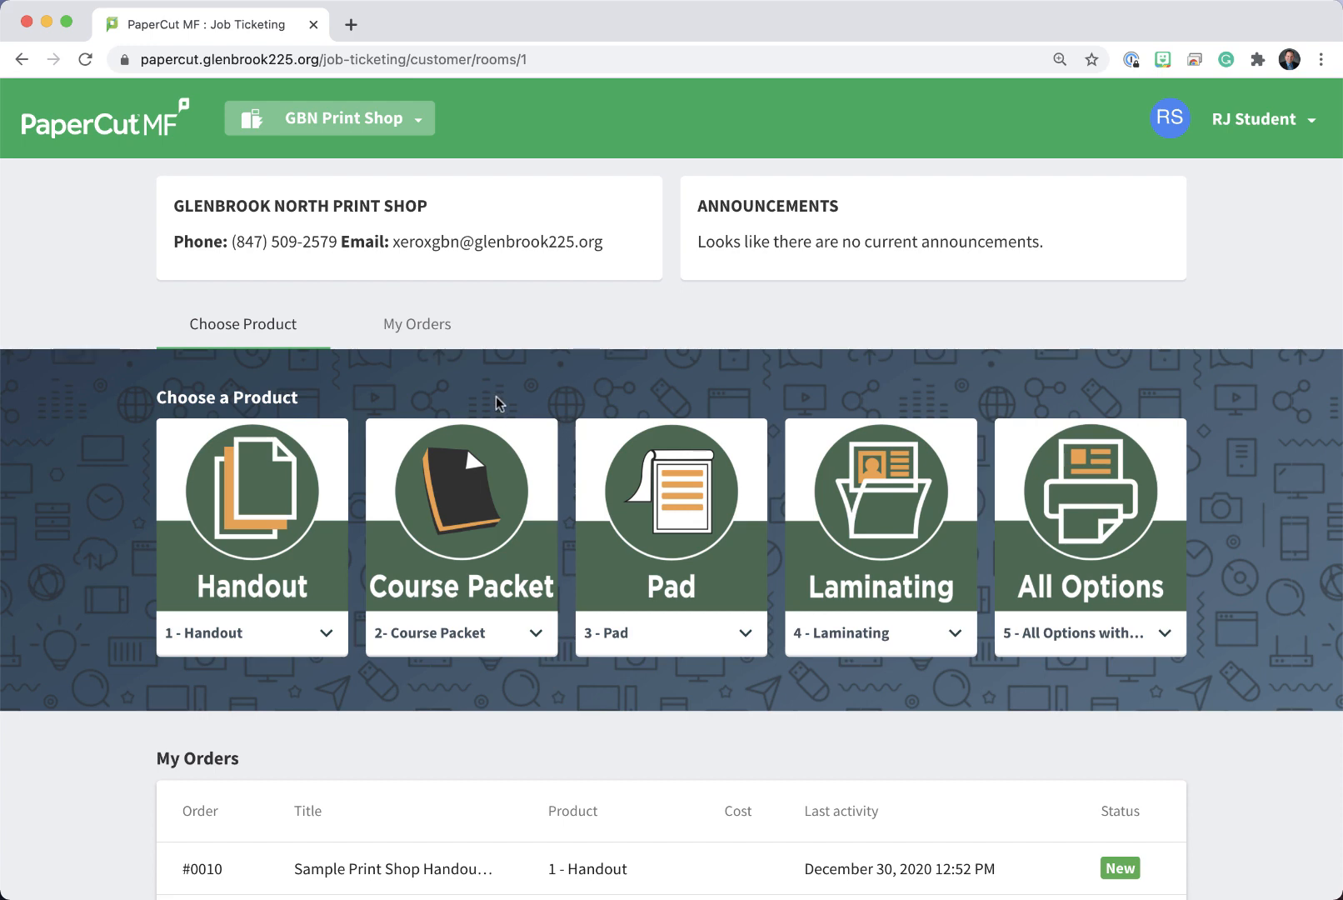
# Switch to the GBS Print Shop room and look at the Mailing product among its offerings.
pyautogui.click(383, 118)
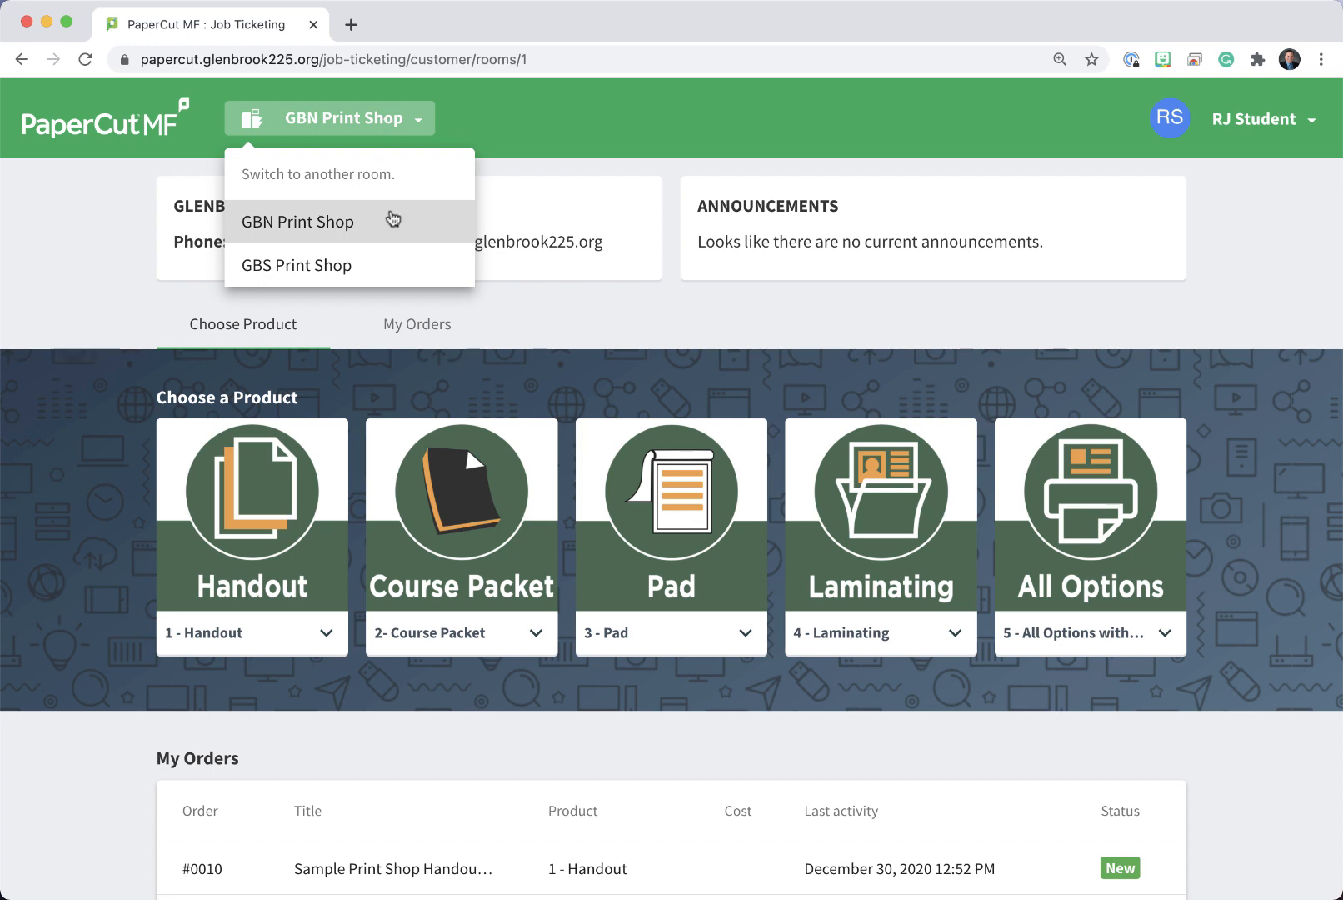
pyautogui.click(397, 265)
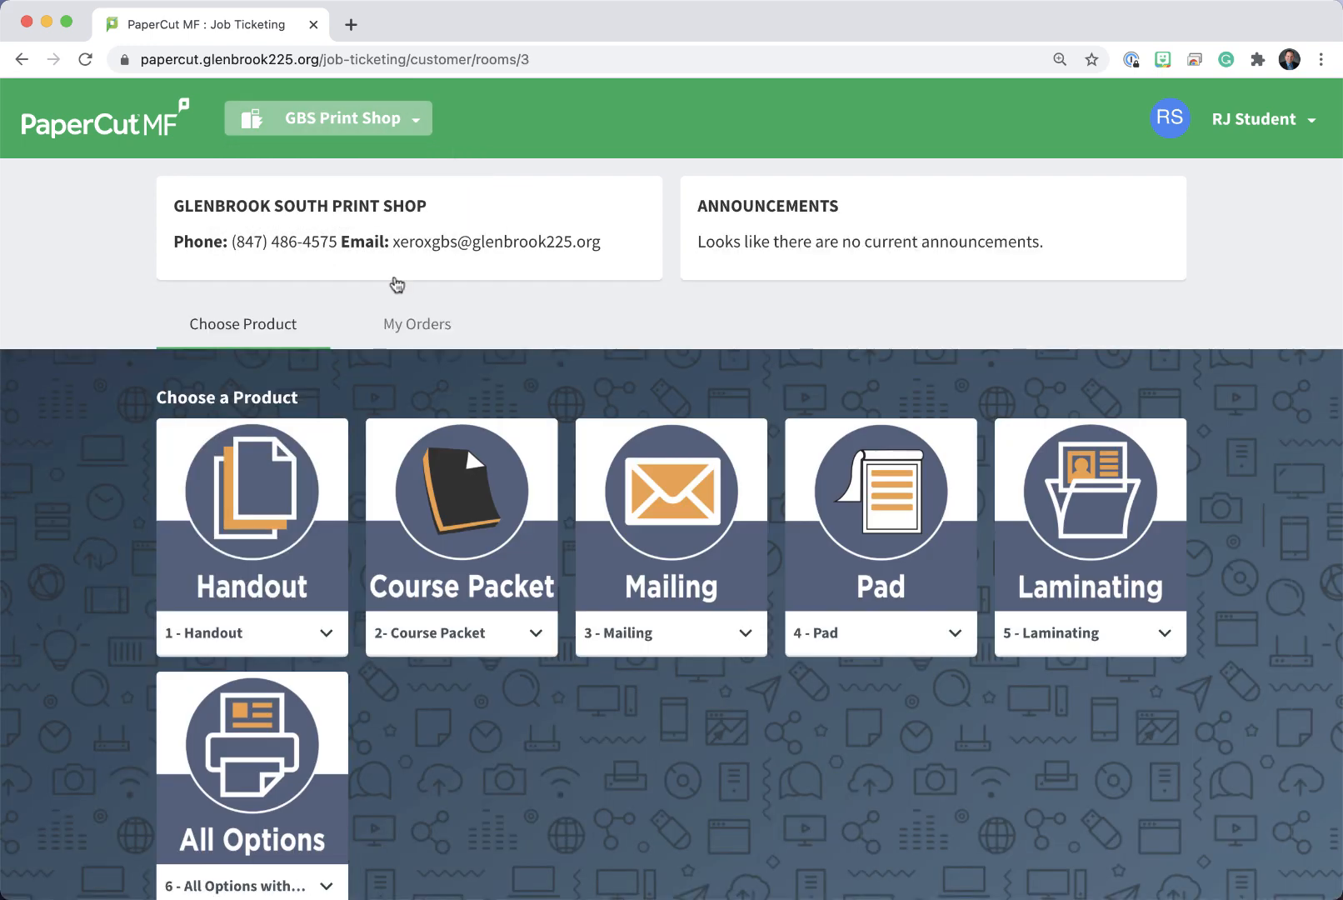
pyautogui.moveTo(610, 544)
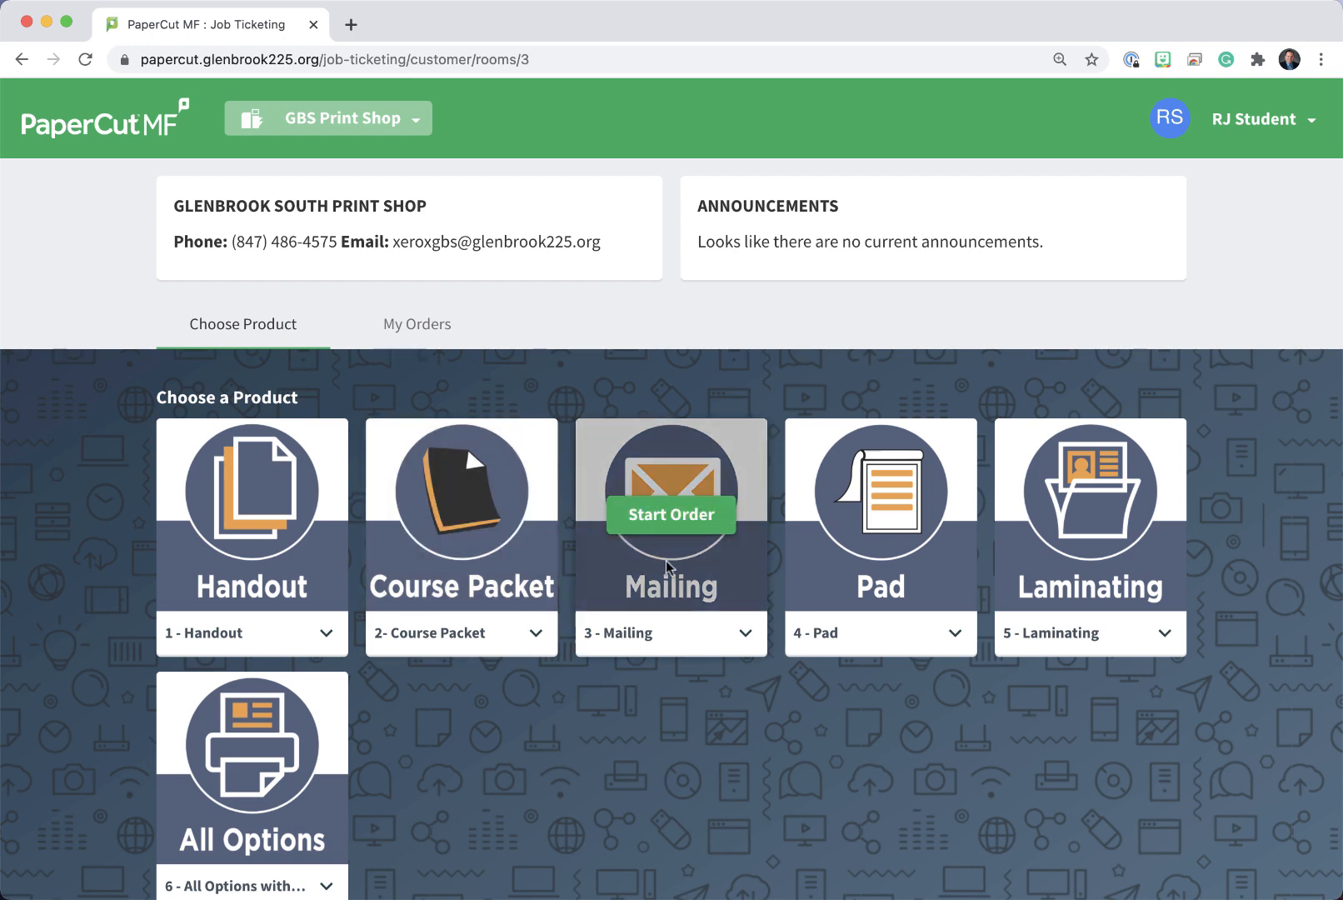